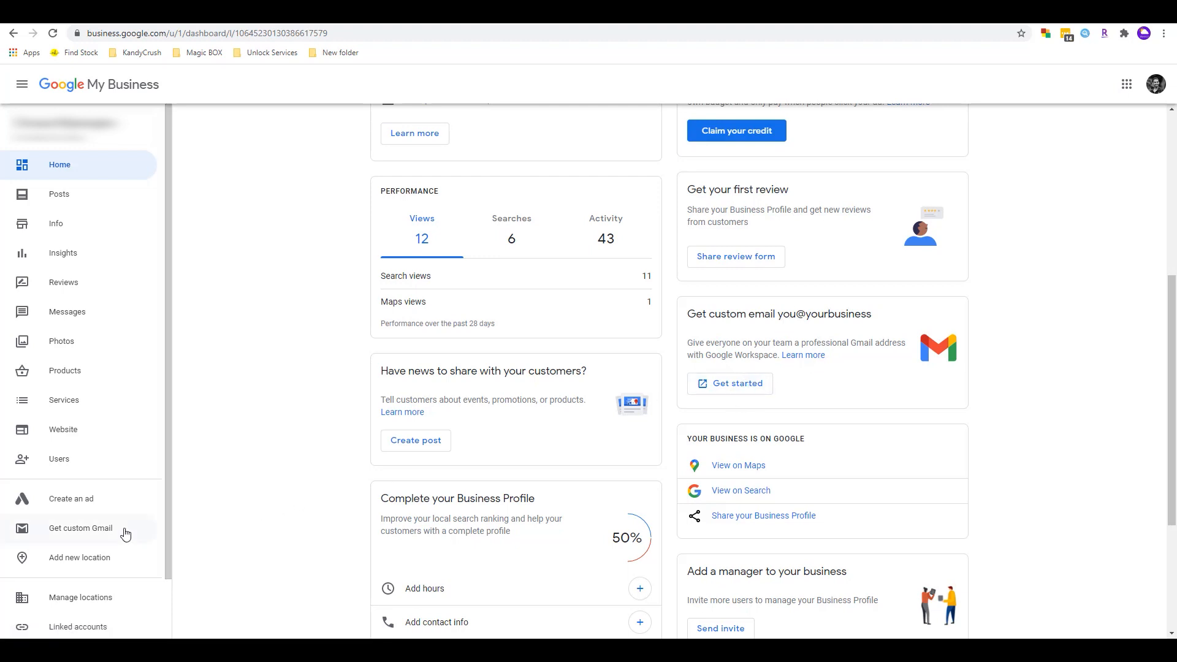
- Launch 'Get custom Gmail' to open the Google Workspace signup at its domain question
click(93, 534)
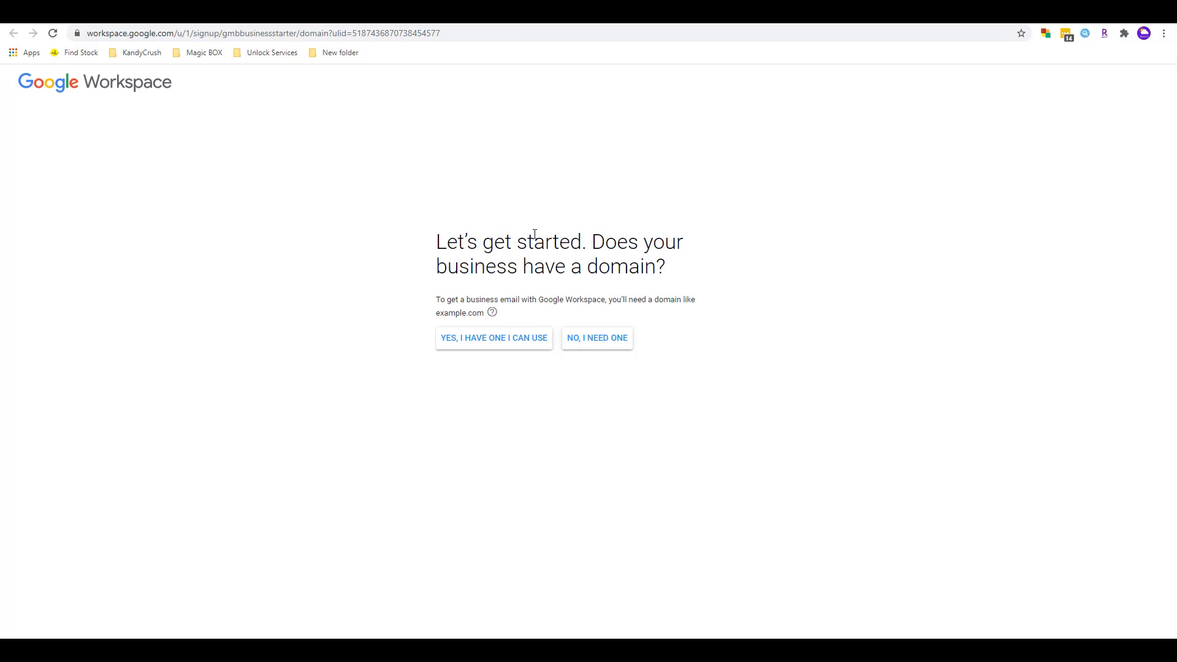
mouse_move(472, 349)
mouse_move(597, 345)
mouse_move(517, 346)
- Search 'google workspace' from a new tab and read the Workspace result description
click(456, 14)
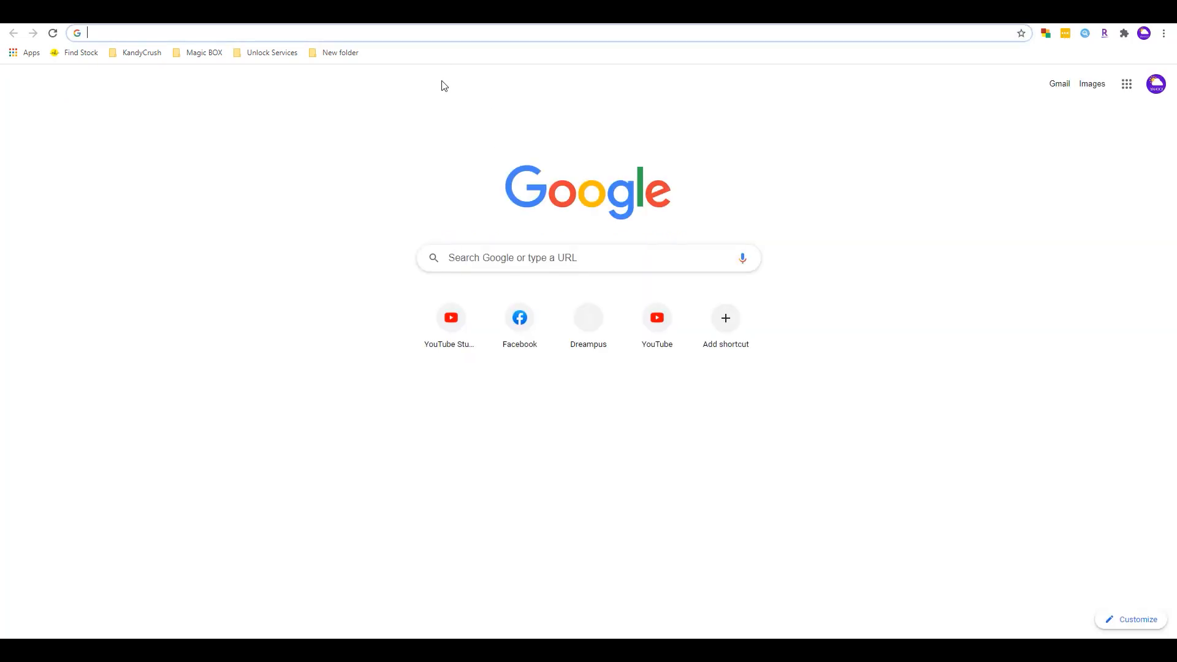
click(385, 13)
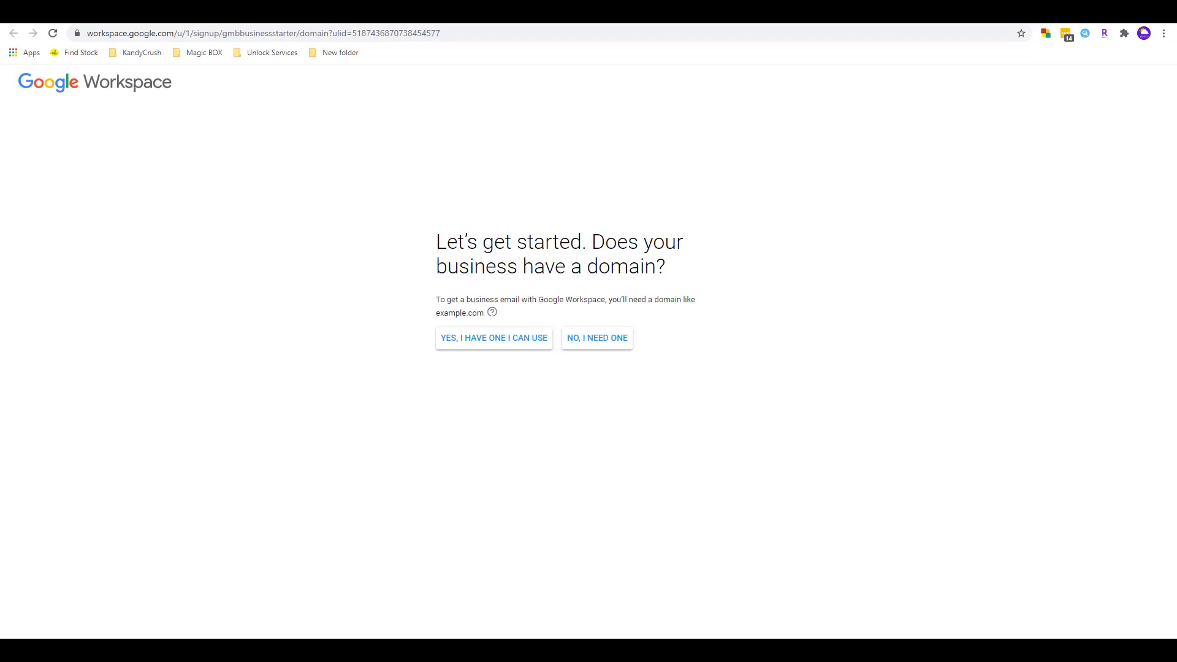
click(456, 14)
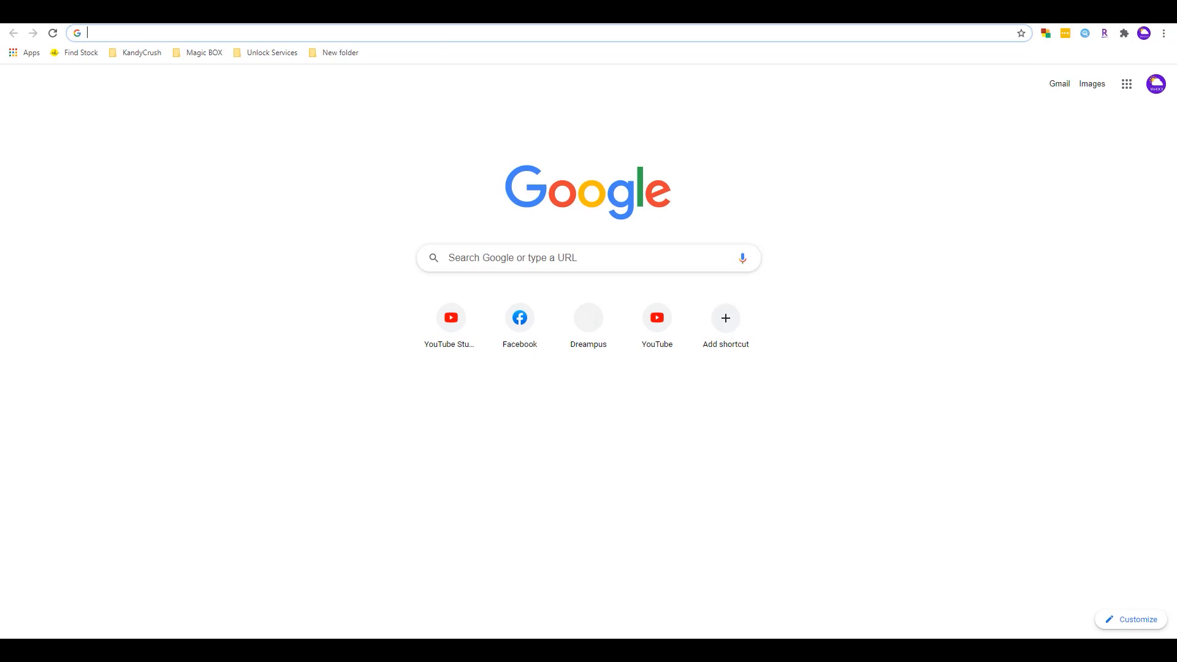
text(google w)
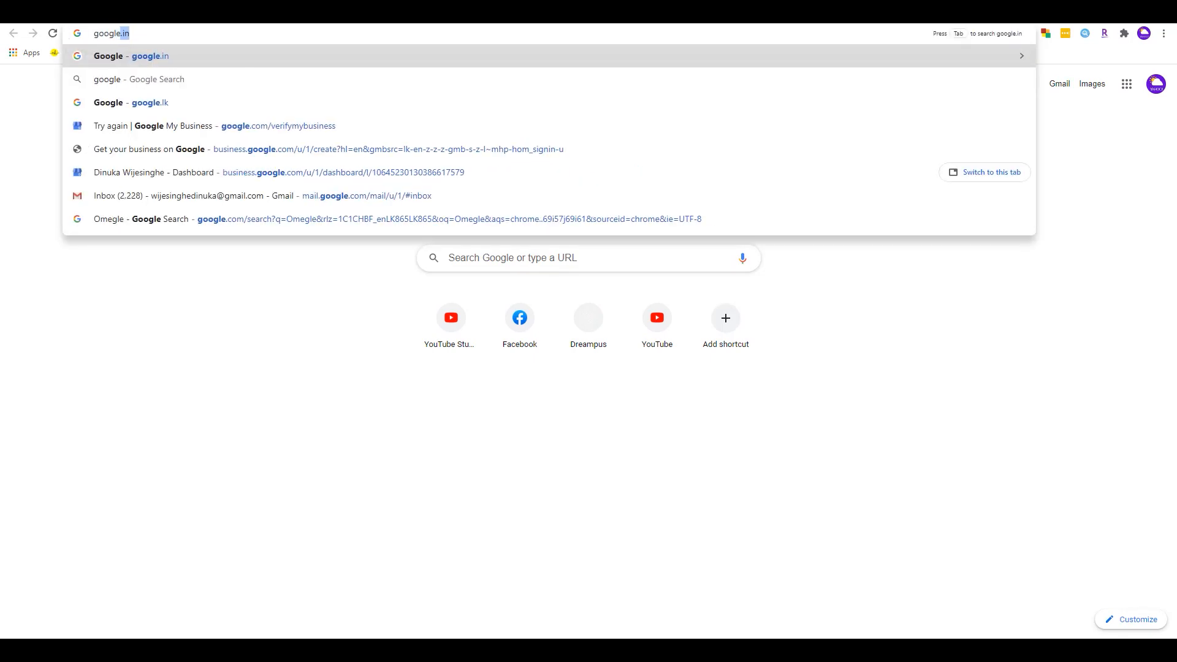
text(ord)
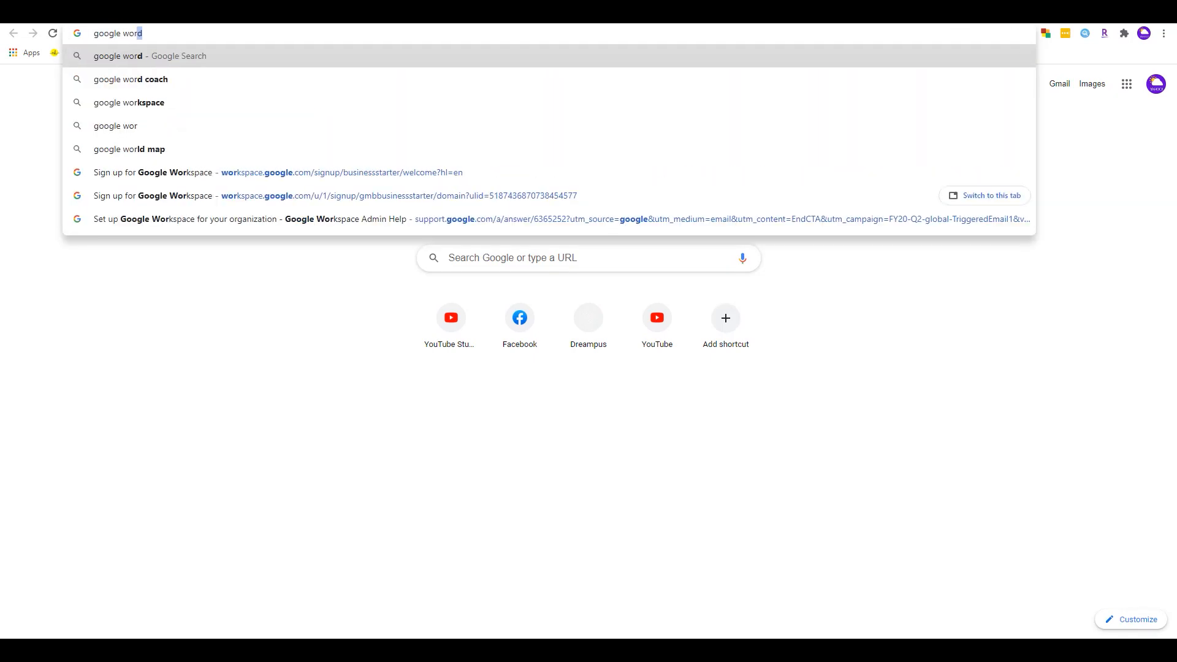
key(Down)
key(Down)
key(Return)
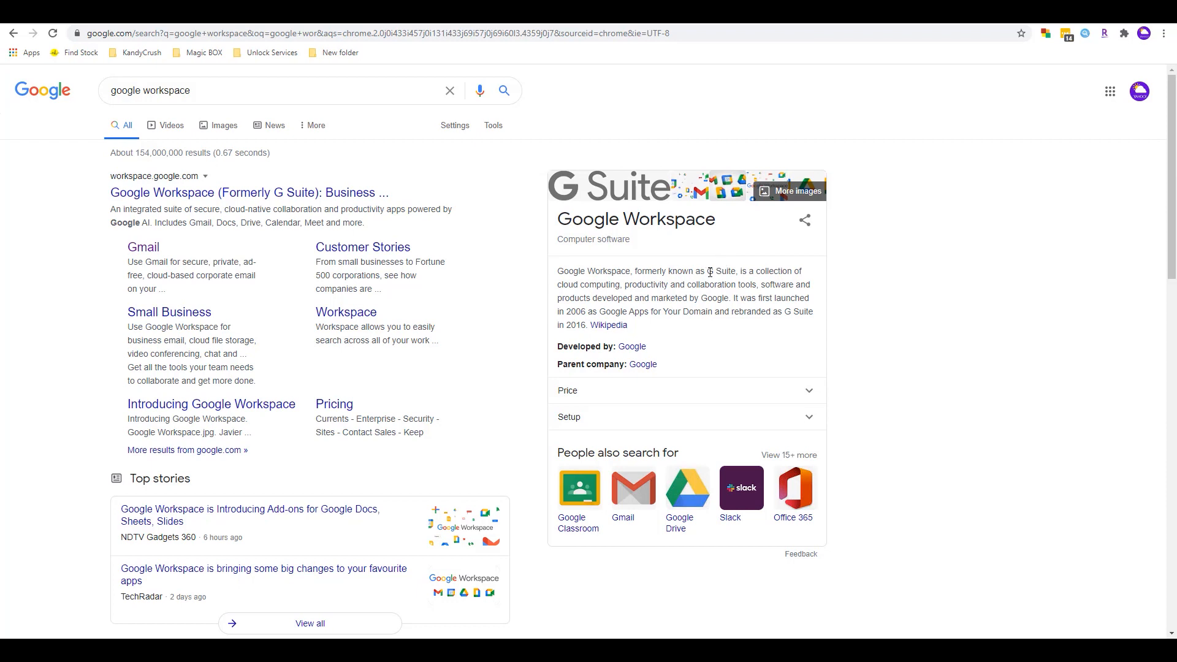
drag(706, 270, 743, 283)
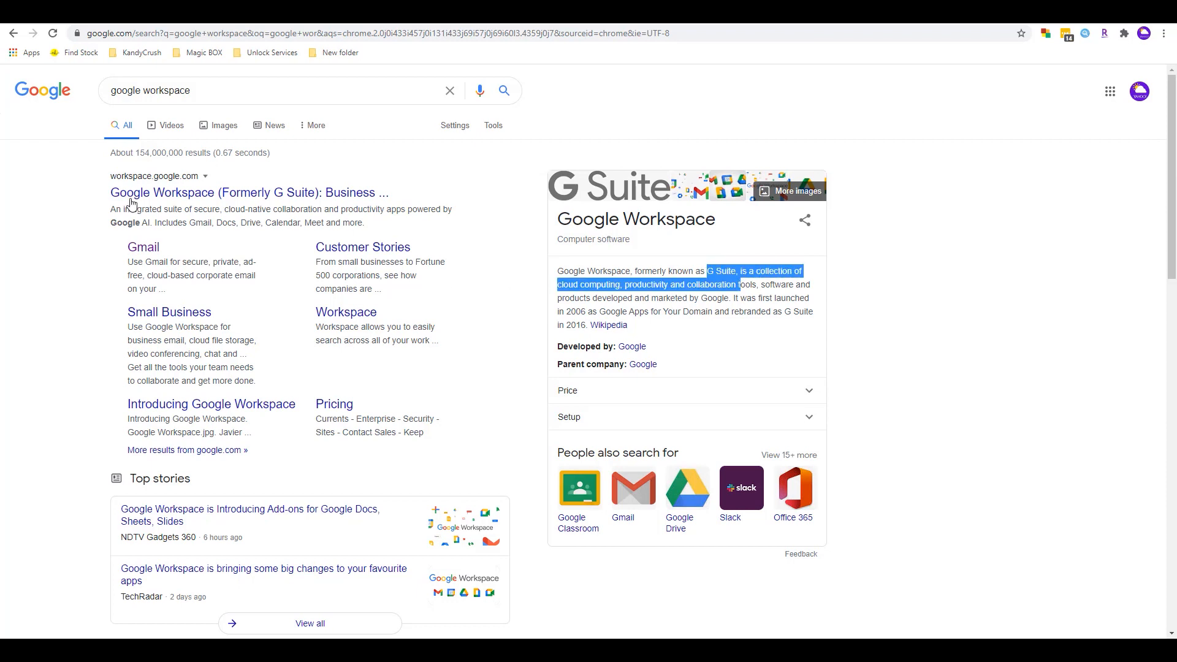
mouse_move(1172, 195)
mouse_down()
mouse_move(1172, 295)
mouse_move(1172, 193)
mouse_up()
- Open the Workspace Gmail page from the results and begin its Get started signup
mouse_move(178, 313)
click(140, 251)
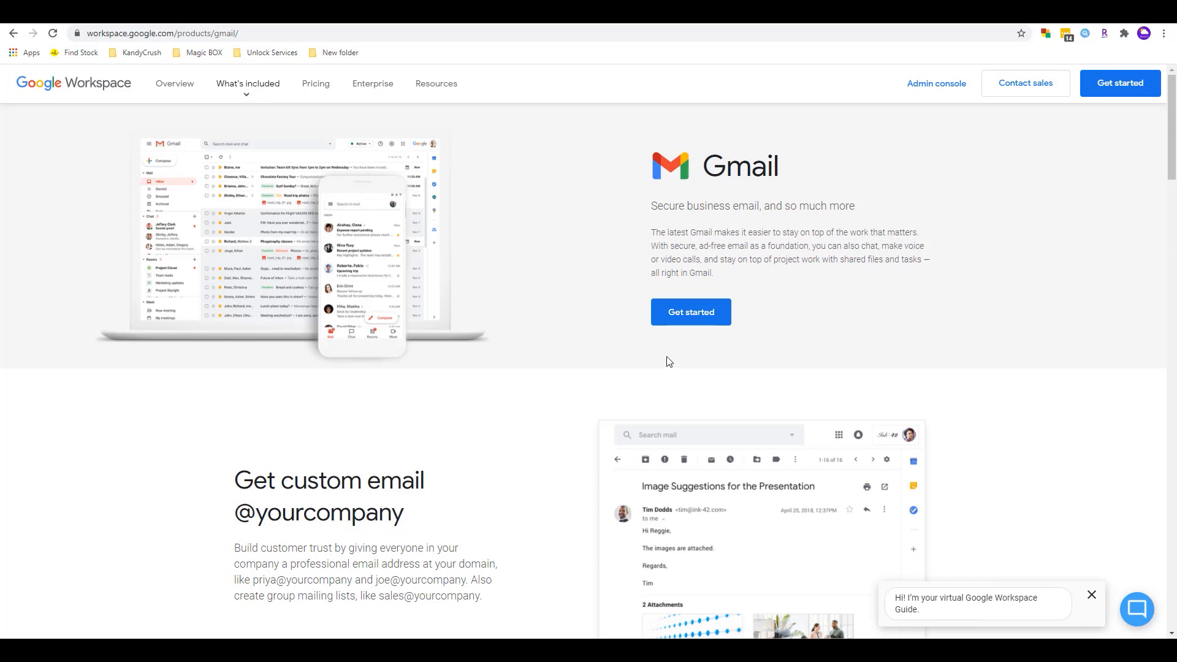
mouse_move(1174, 124)
mouse_down()
mouse_move(1175, 201)
mouse_move(1174, 121)
mouse_up()
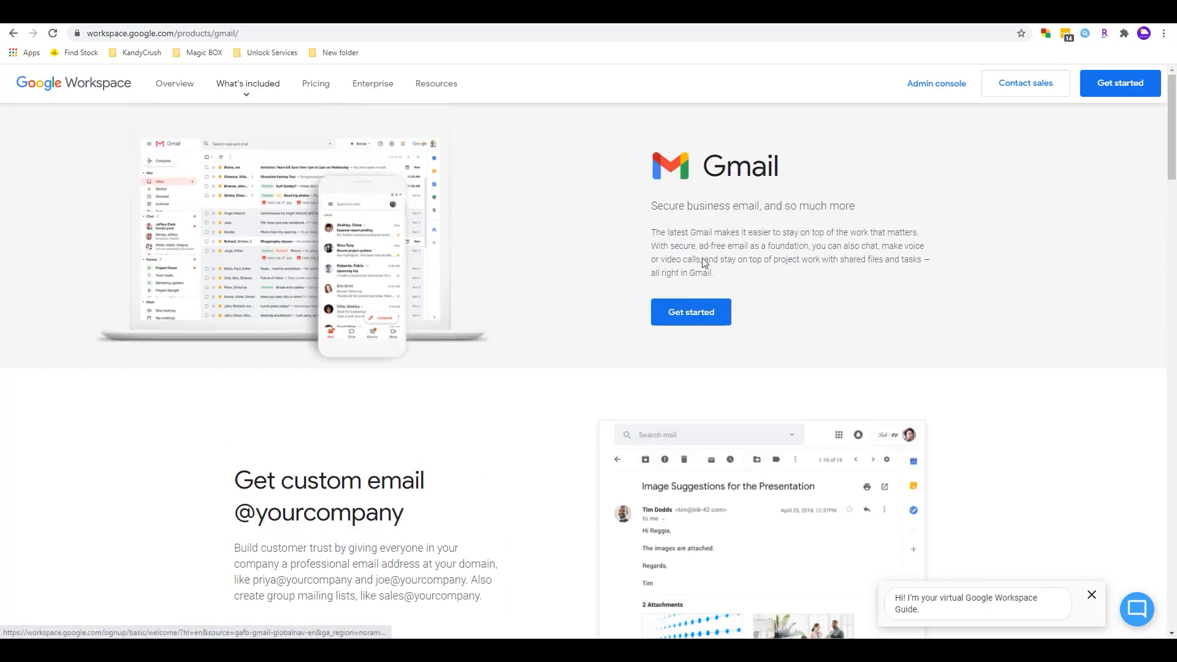
click(678, 314)
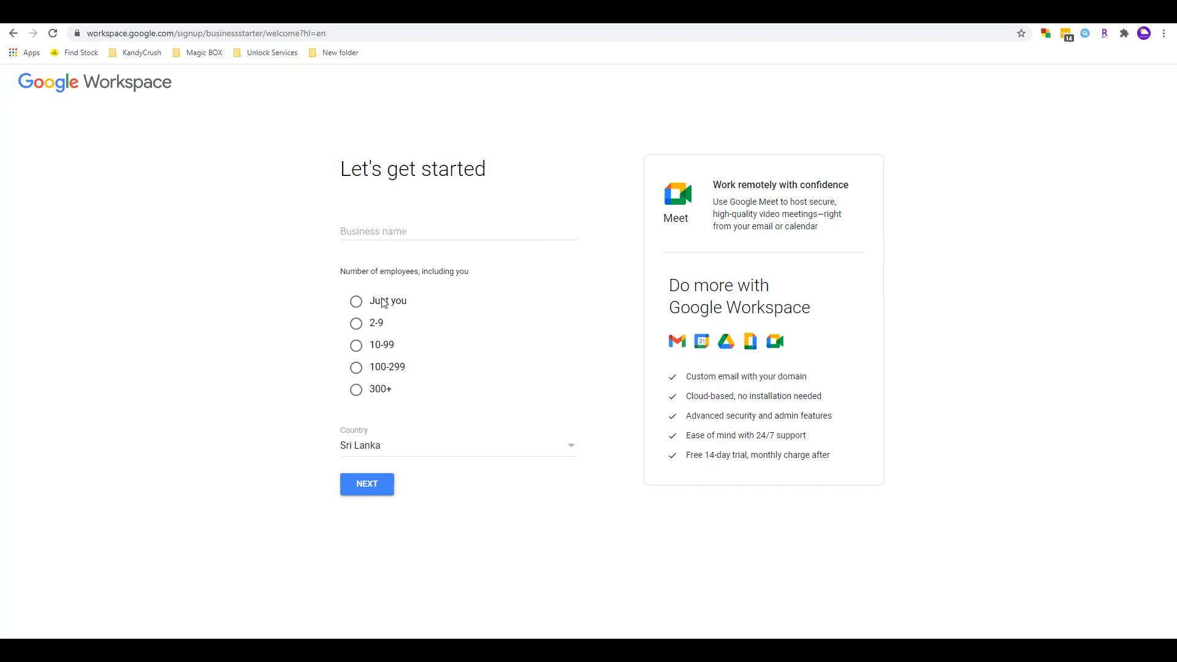
- Submit business name Colombocity with employee count set to Just you
click(356, 310)
click(356, 325)
click(356, 303)
click(374, 236)
text(Colombocity)
click(381, 485)
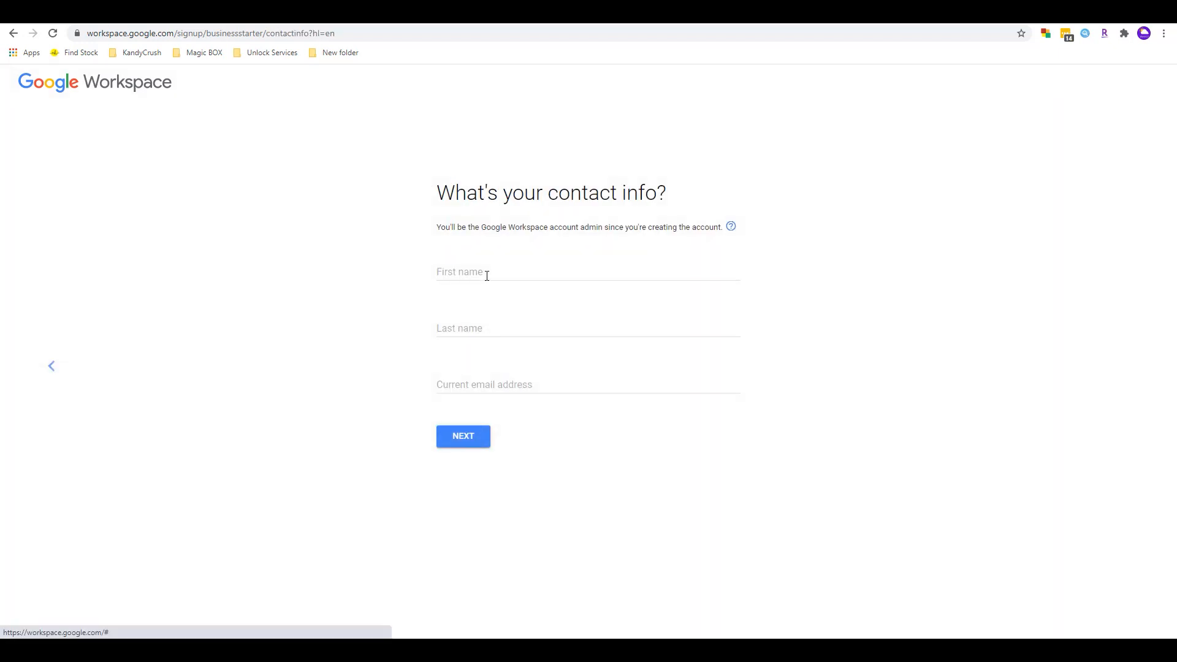
- Enter the admin's first name, last name and current email, and continue
click(488, 270)
text(Dinuka)
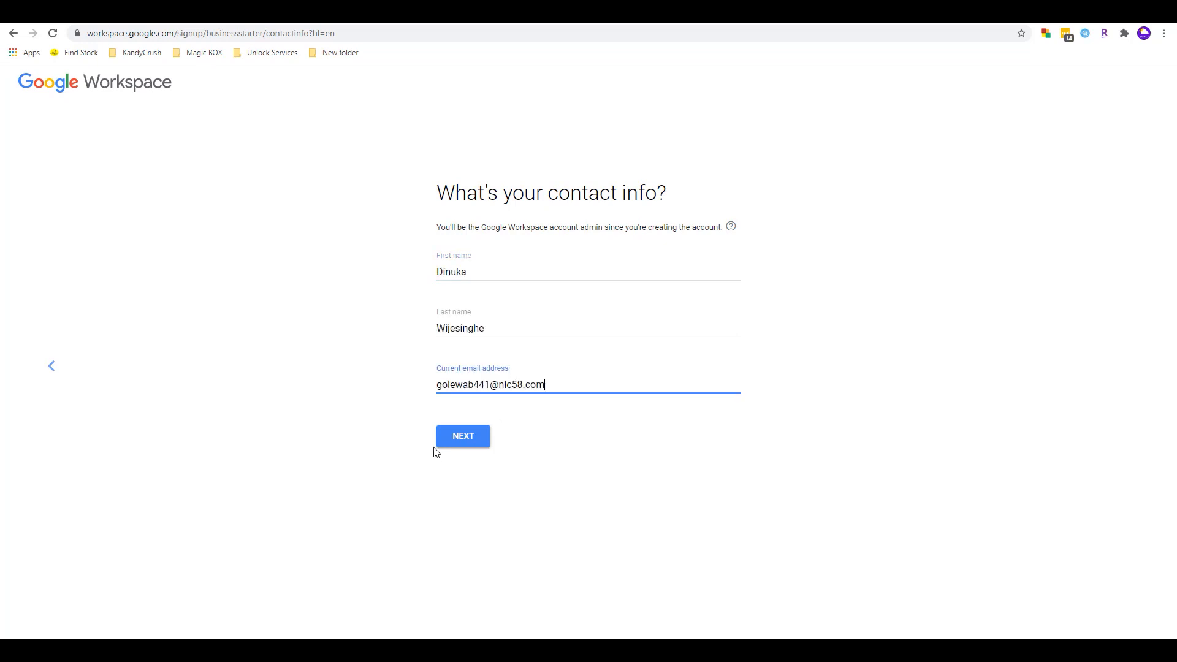
click(454, 442)
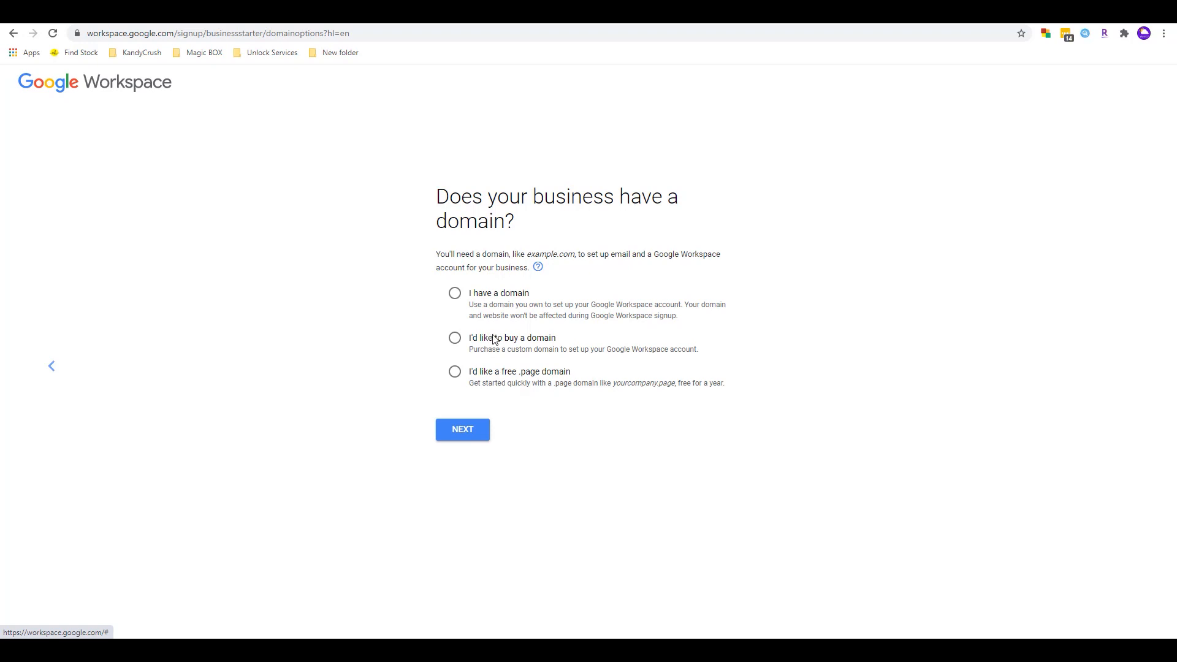
- Pick the free .page domain option instead of buying a domain, then continue
mouse_move(507, 339)
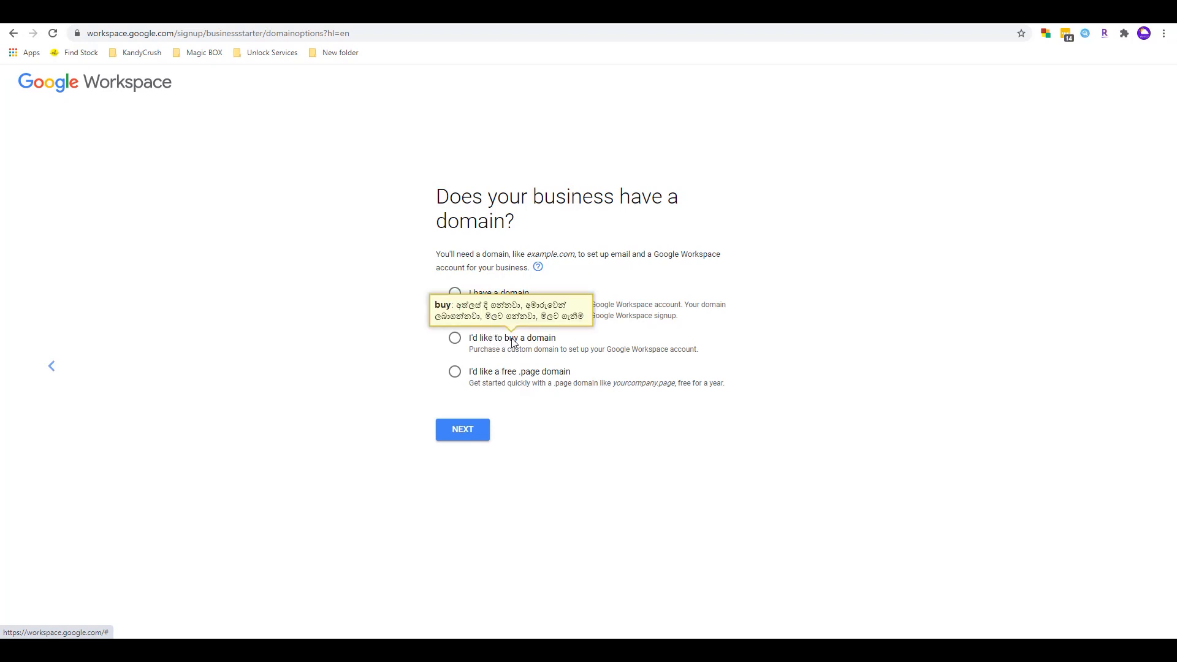
click(459, 342)
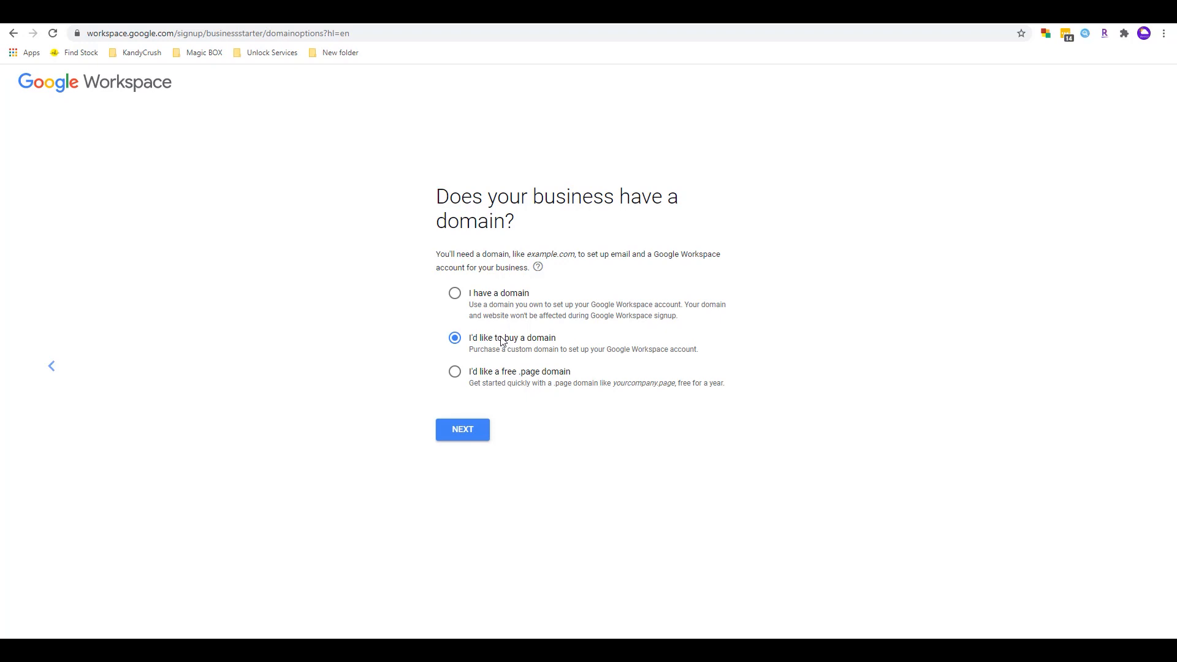
mouse_move(502, 340)
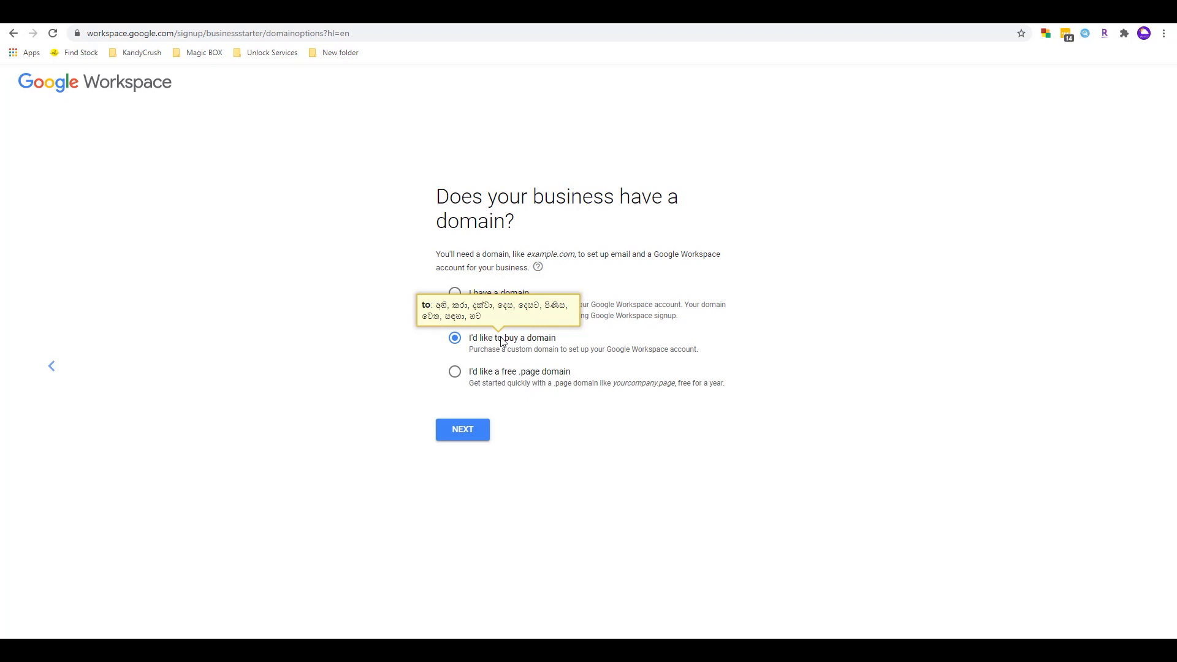
mouse_move(542, 345)
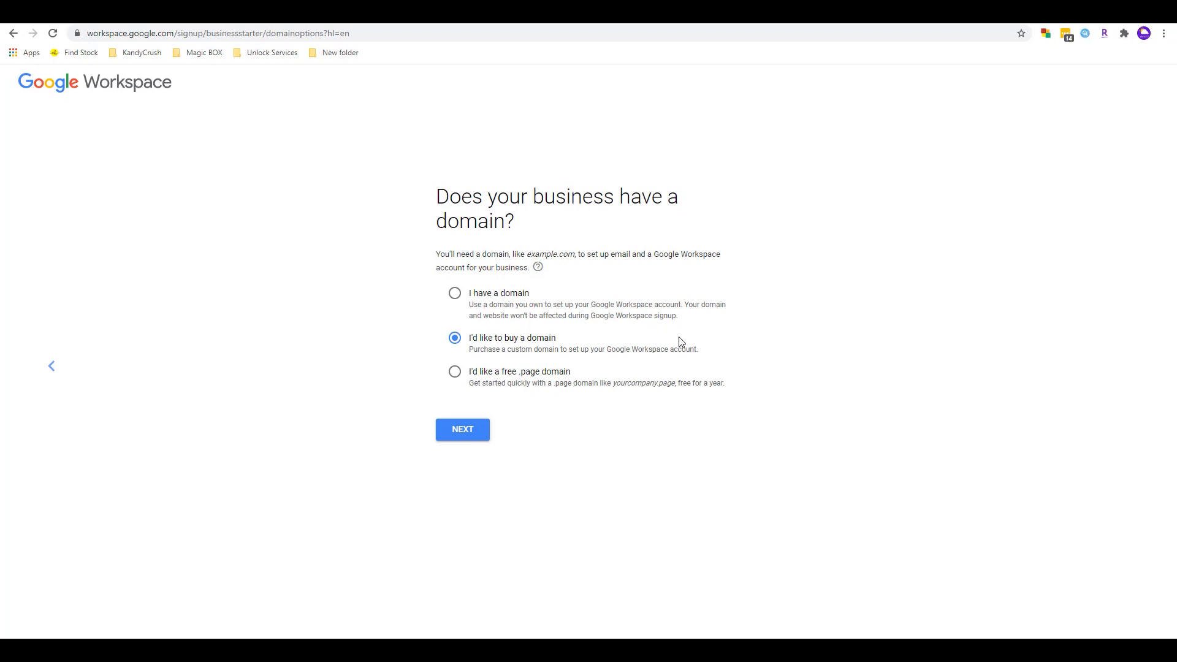
click(456, 375)
drag(613, 383, 676, 383)
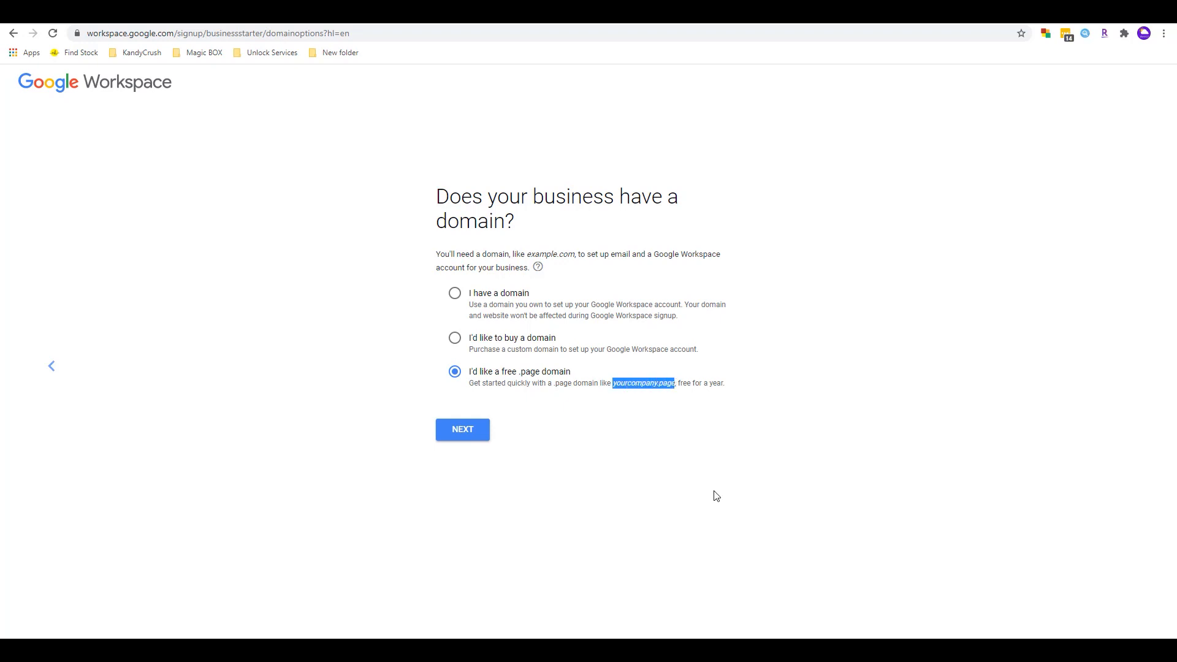
click(452, 436)
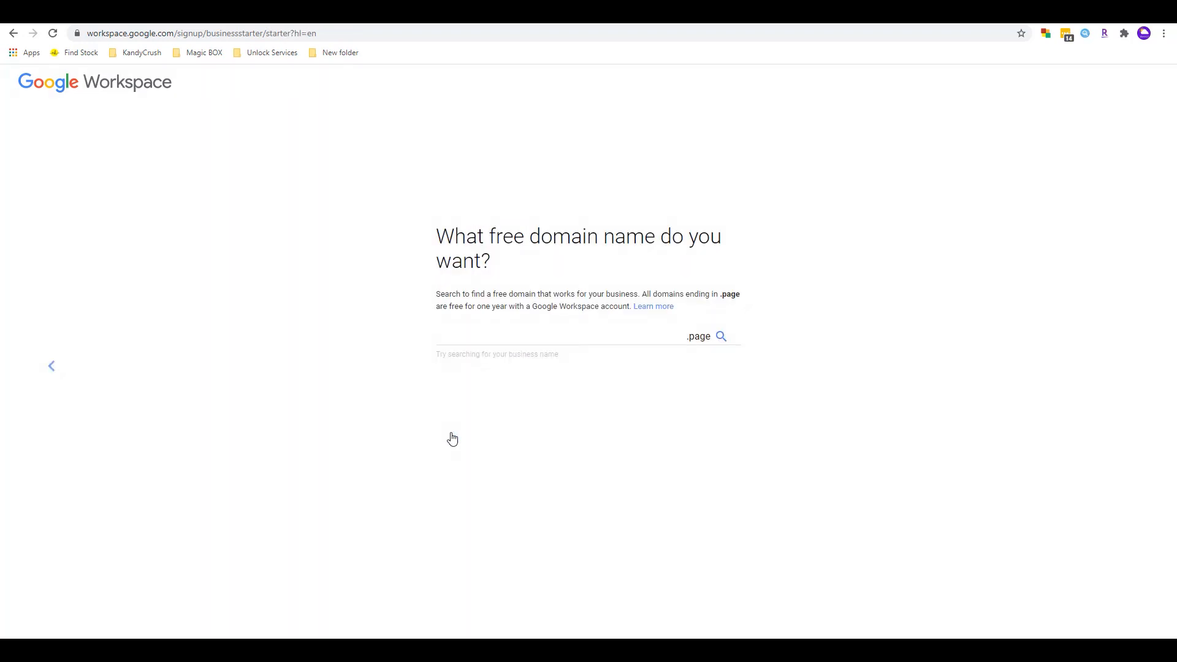
- Check whether cmbcity.page is available as the free domain
click(551, 341)
text(cmbcity)
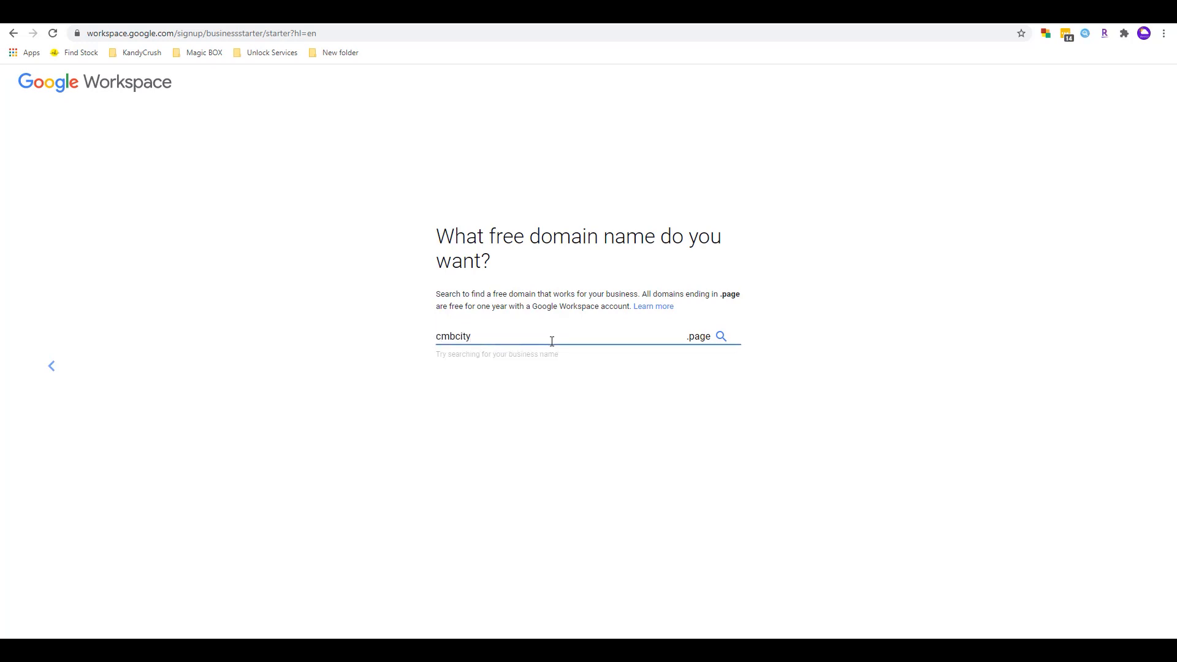
click(722, 336)
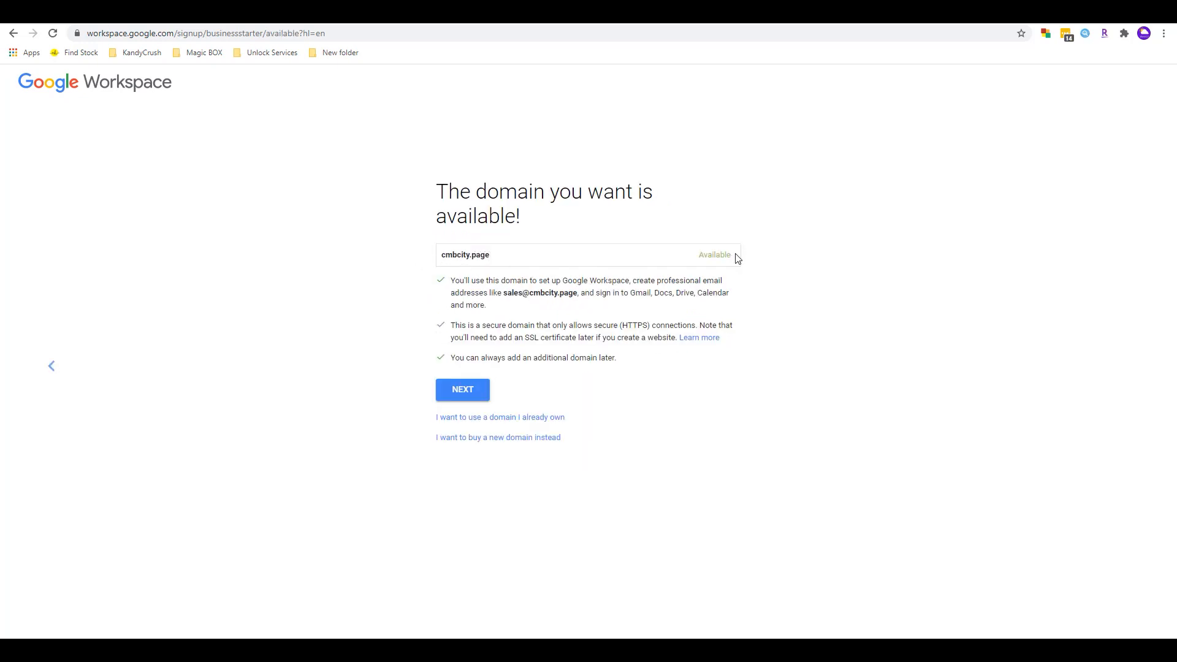
drag(504, 294, 579, 297)
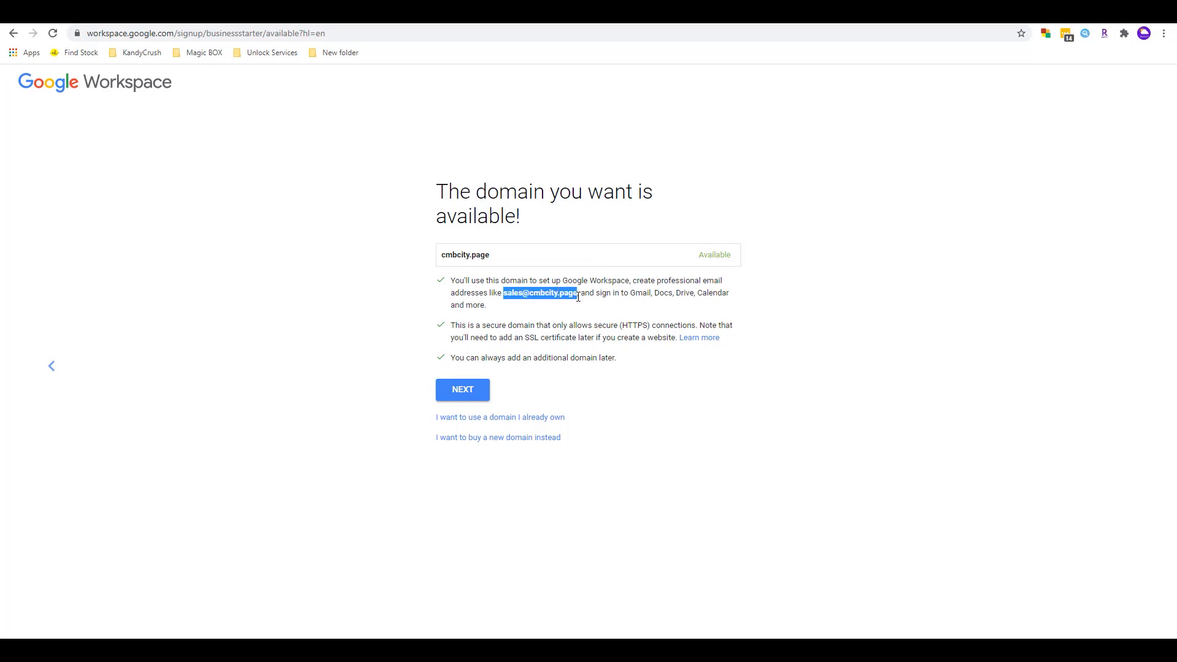
click(521, 407)
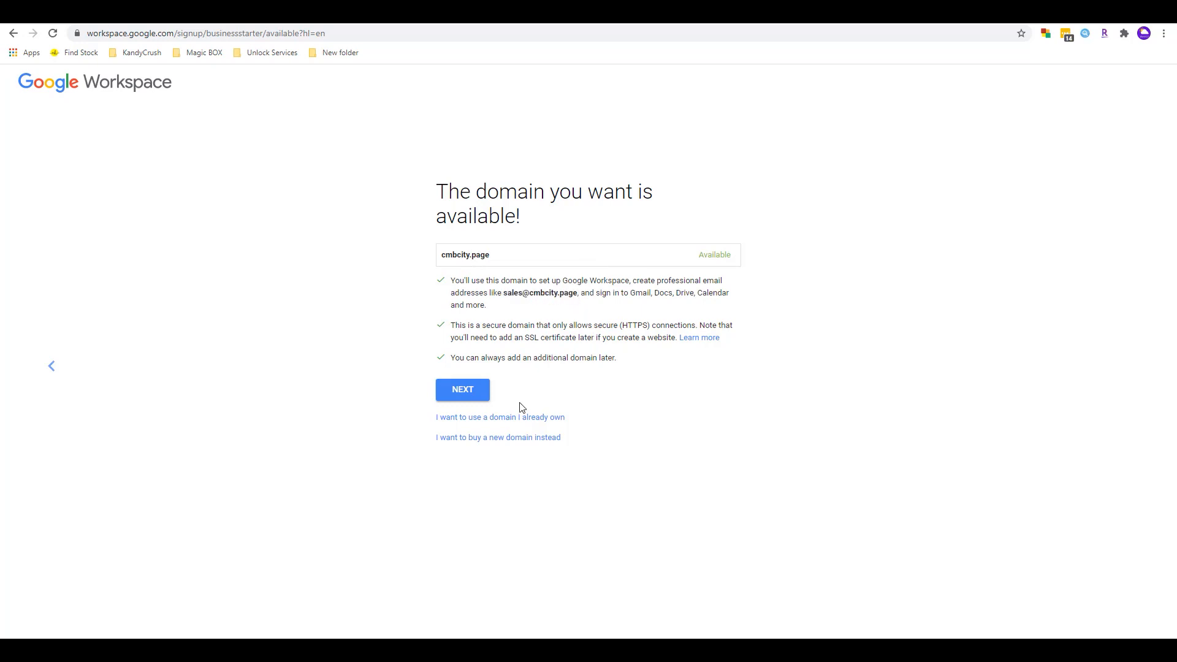
- Search a different .page name based on the user's name and confirm it's available
key(alt+Left)
text(k)
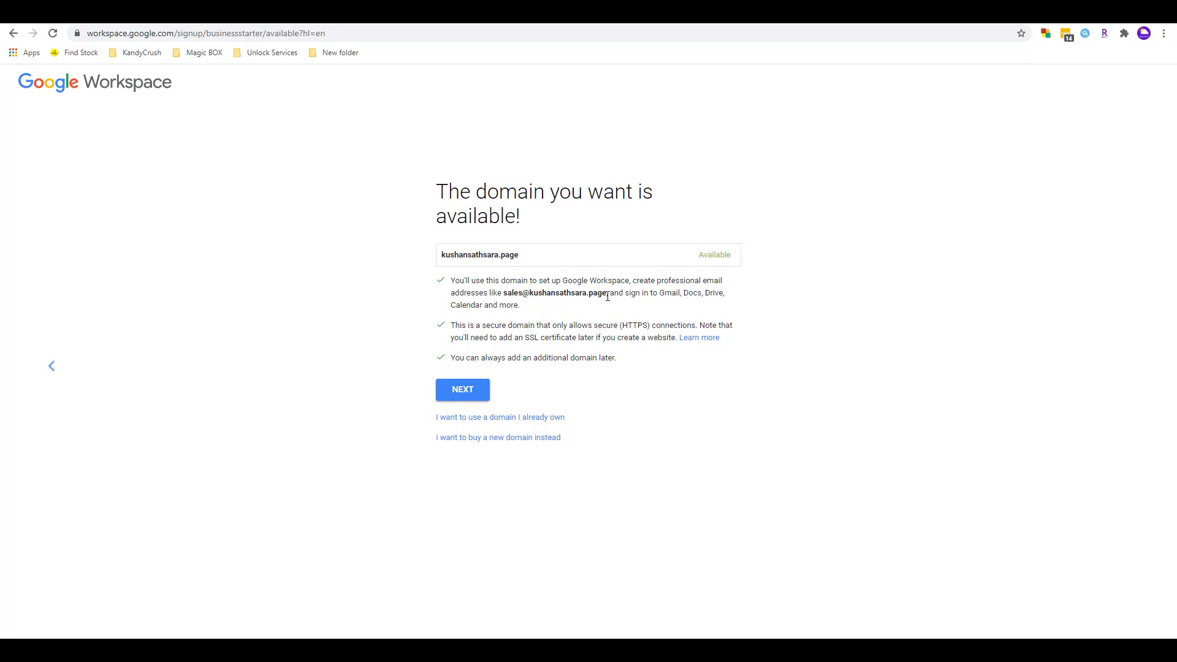
drag(607, 293, 506, 293)
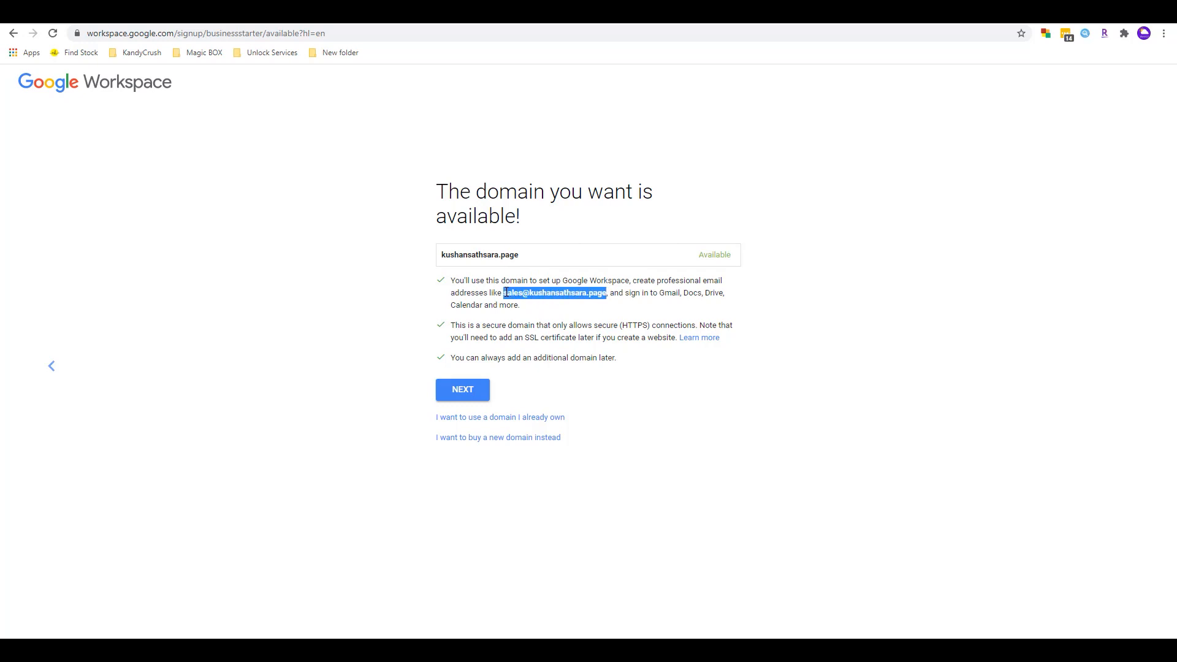
click(524, 294)
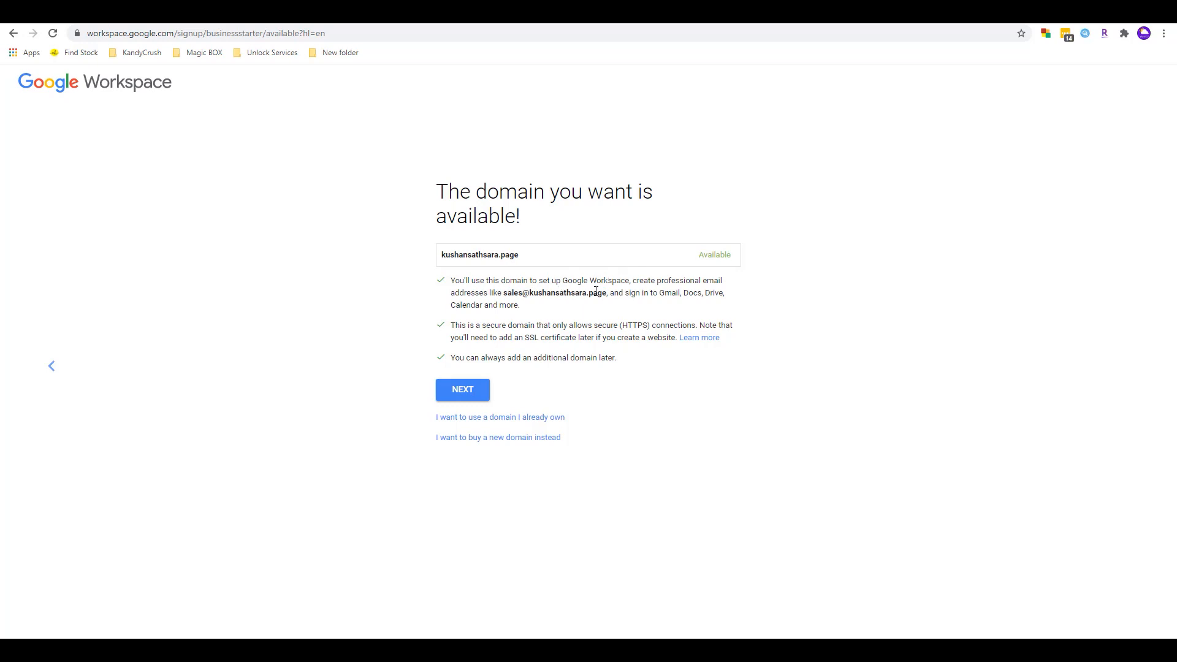
- Keep the chosen .page domain and submit the business street address, city, postal code and phone number
click(464, 393)
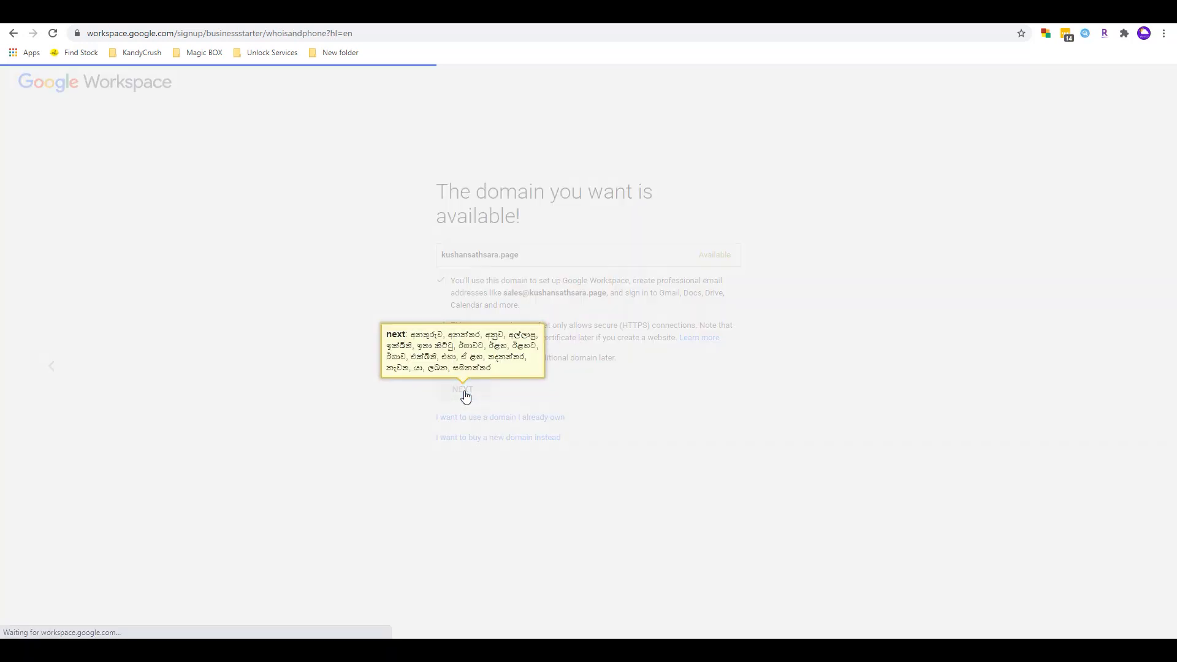
click(489, 240)
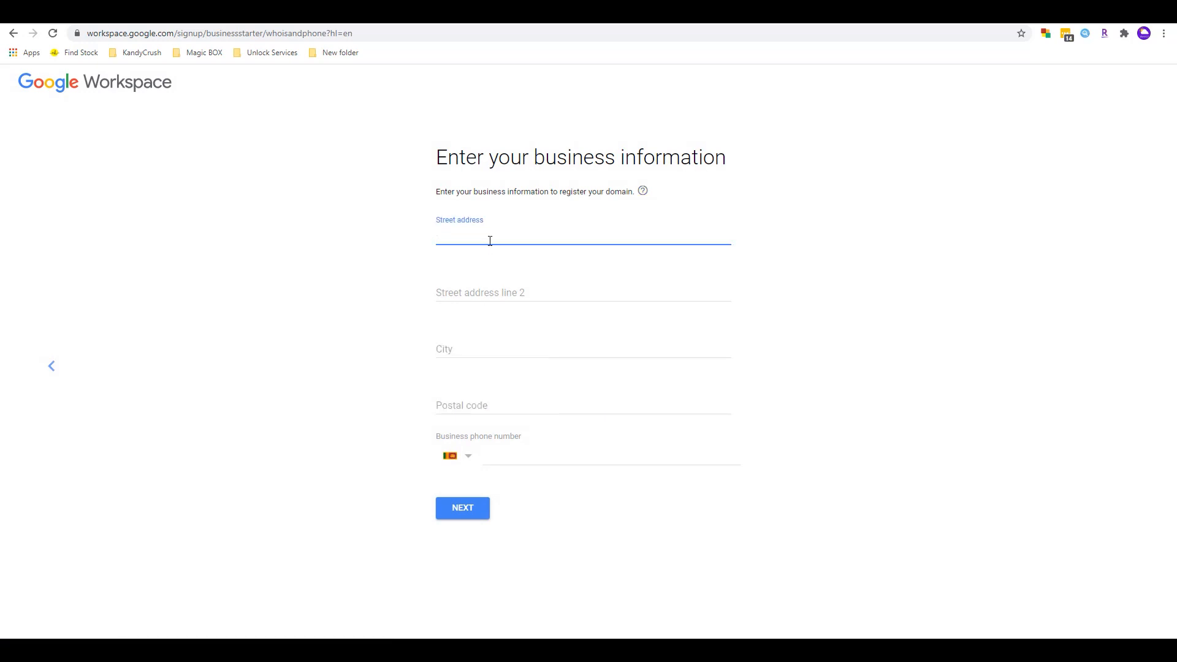
text(No)
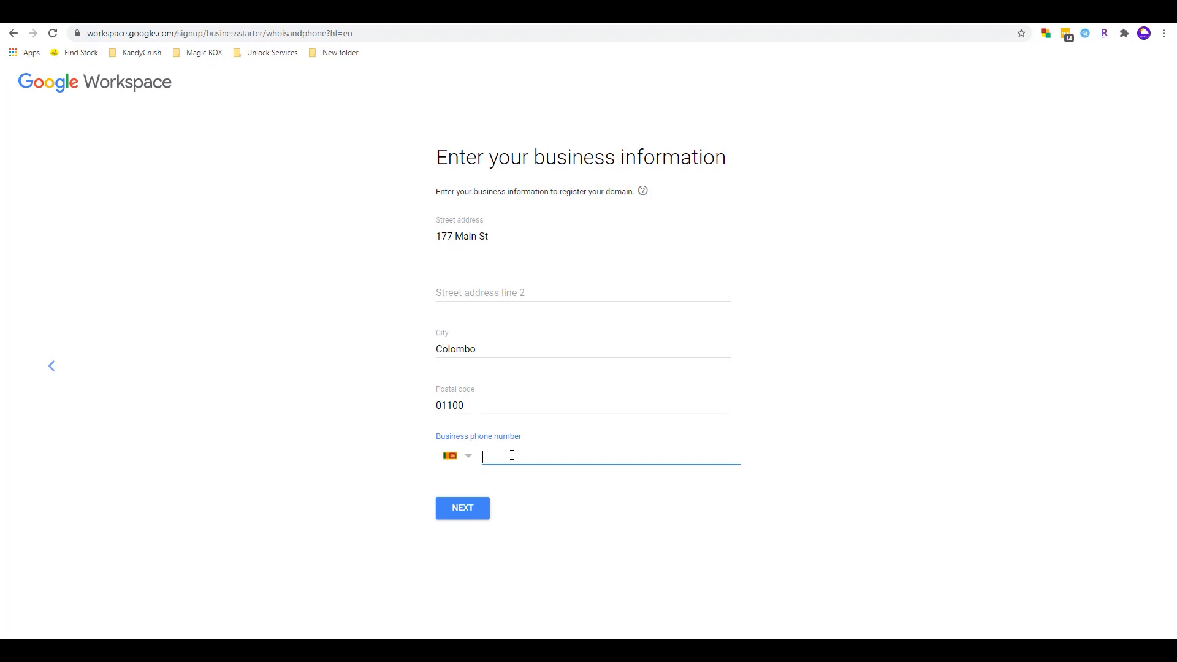
click(456, 511)
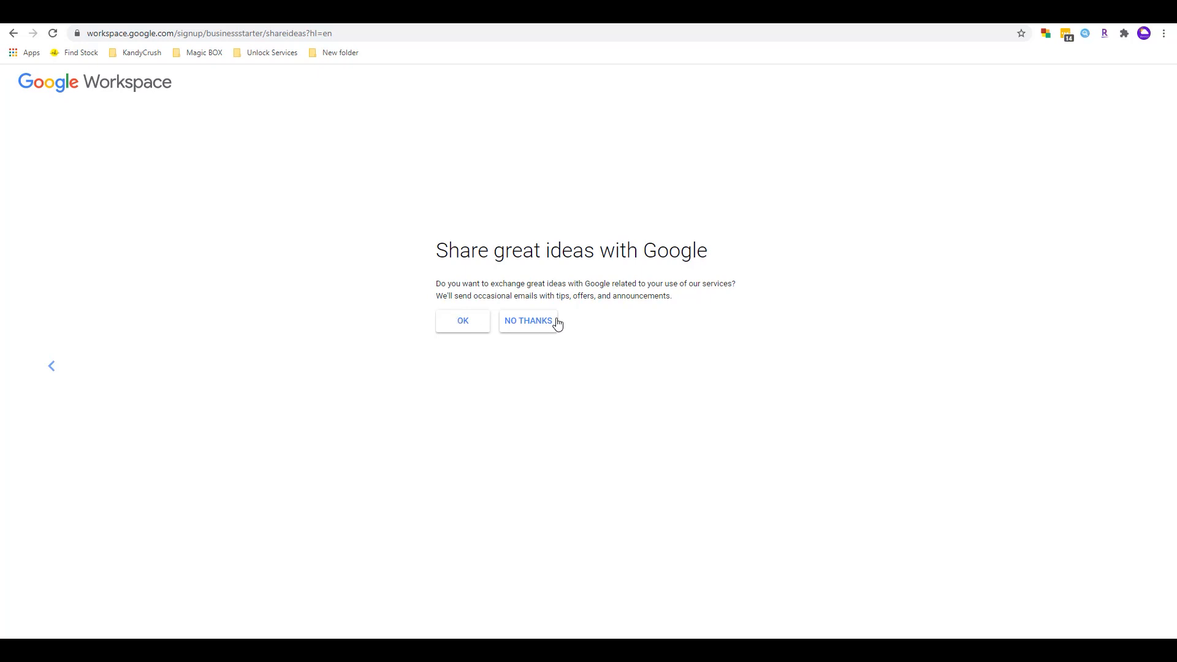
- Accept Google's tips emails and enter the username 'hello'
click(482, 329)
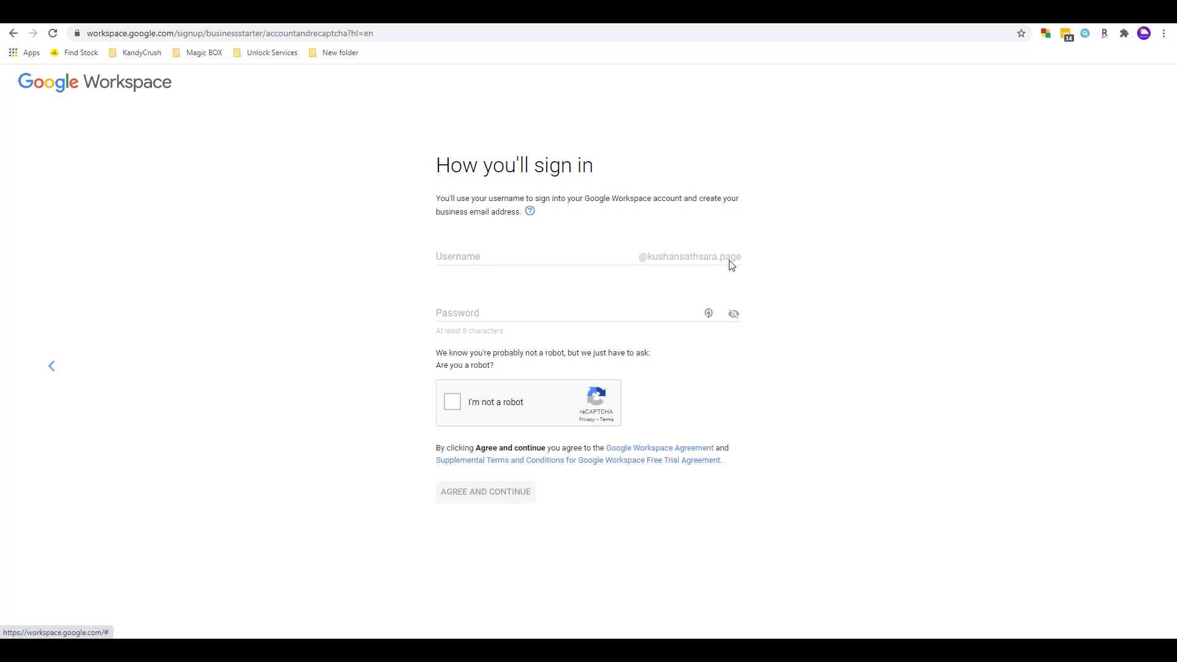
click(518, 257)
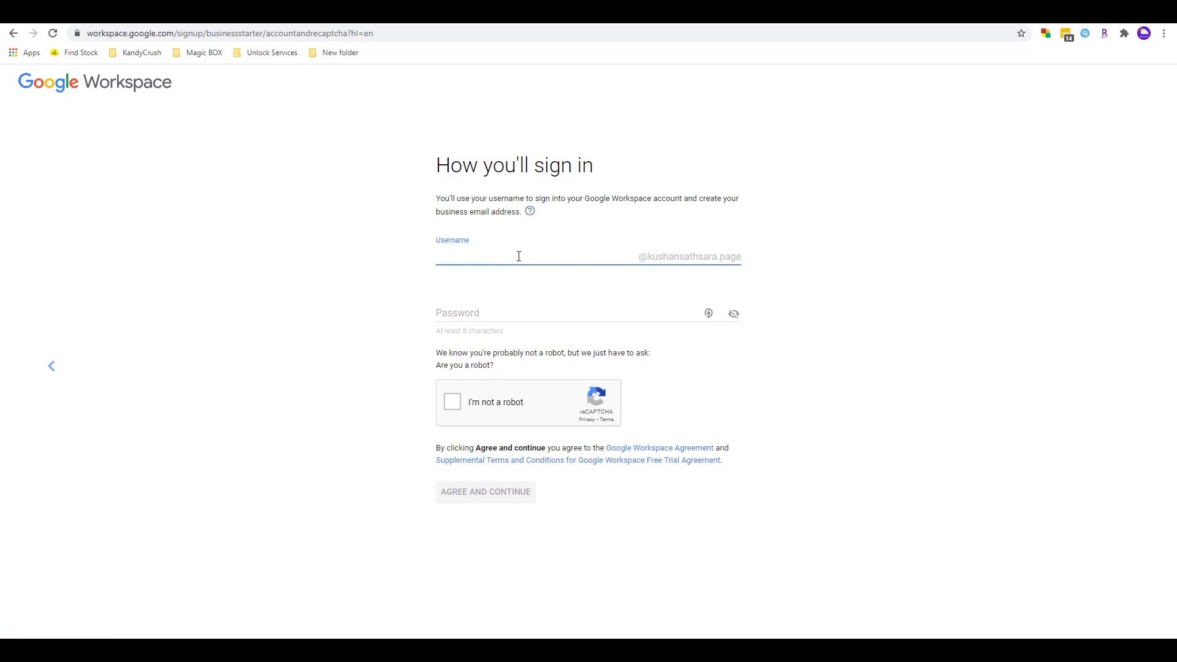
text(hello)
- Paste the account password, pass the robot check and agree to the terms
click(469, 315)
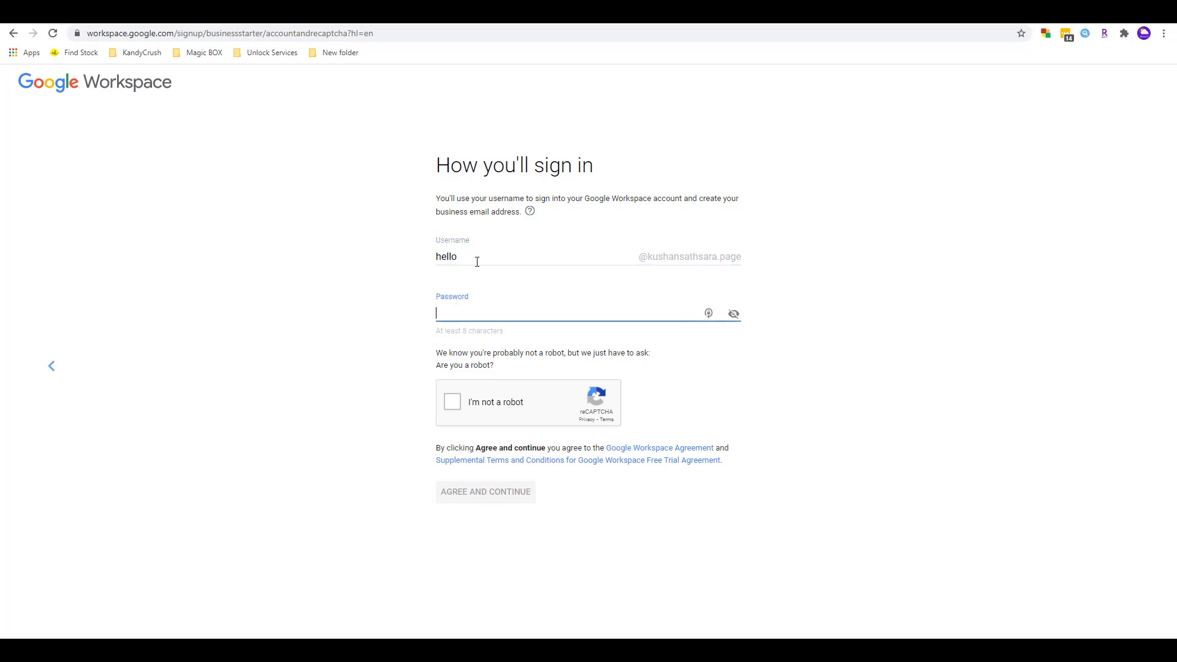
drag(436, 259, 635, 261)
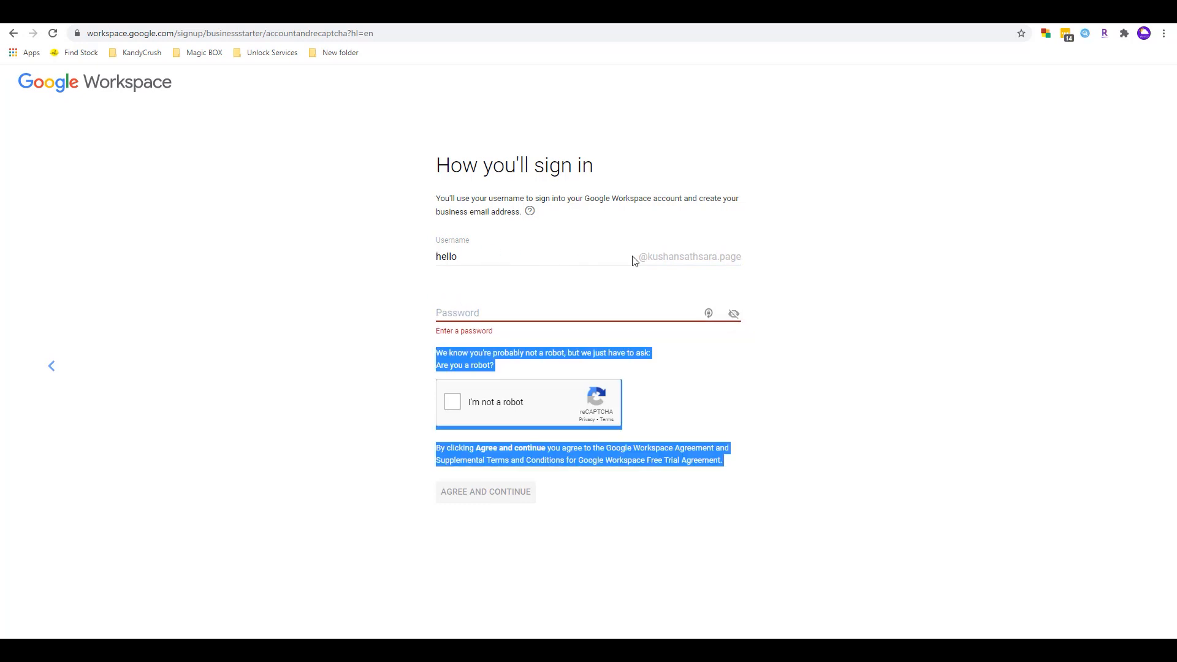
click(498, 311)
key(ctrl+v)
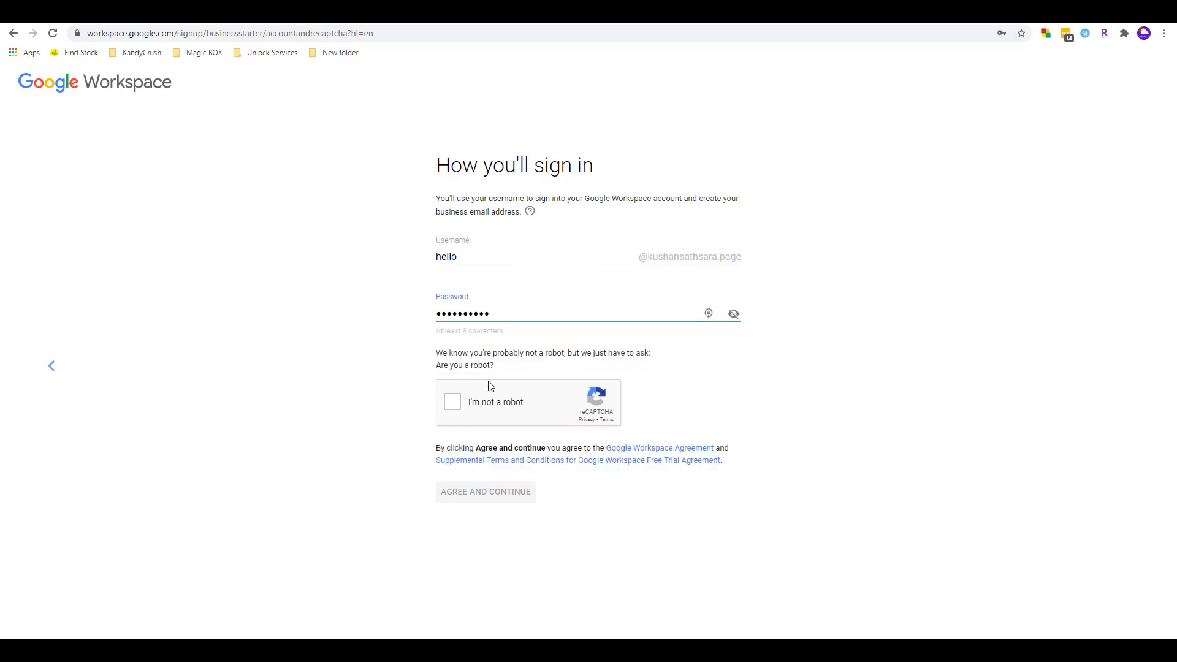
click(452, 402)
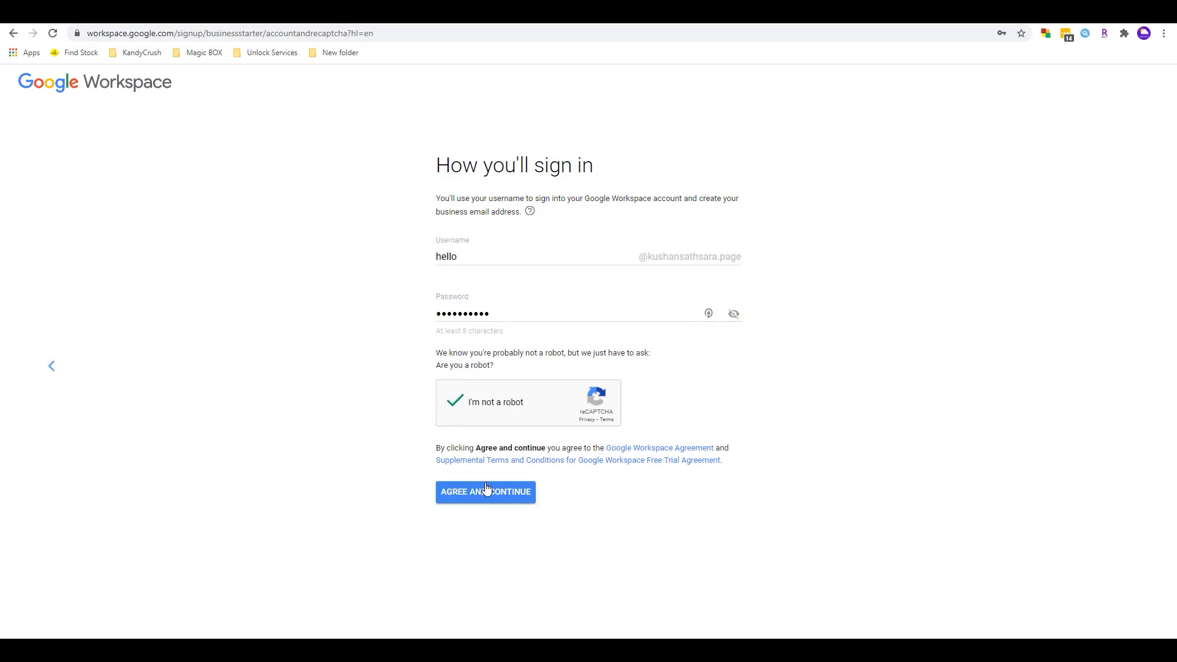
click(486, 491)
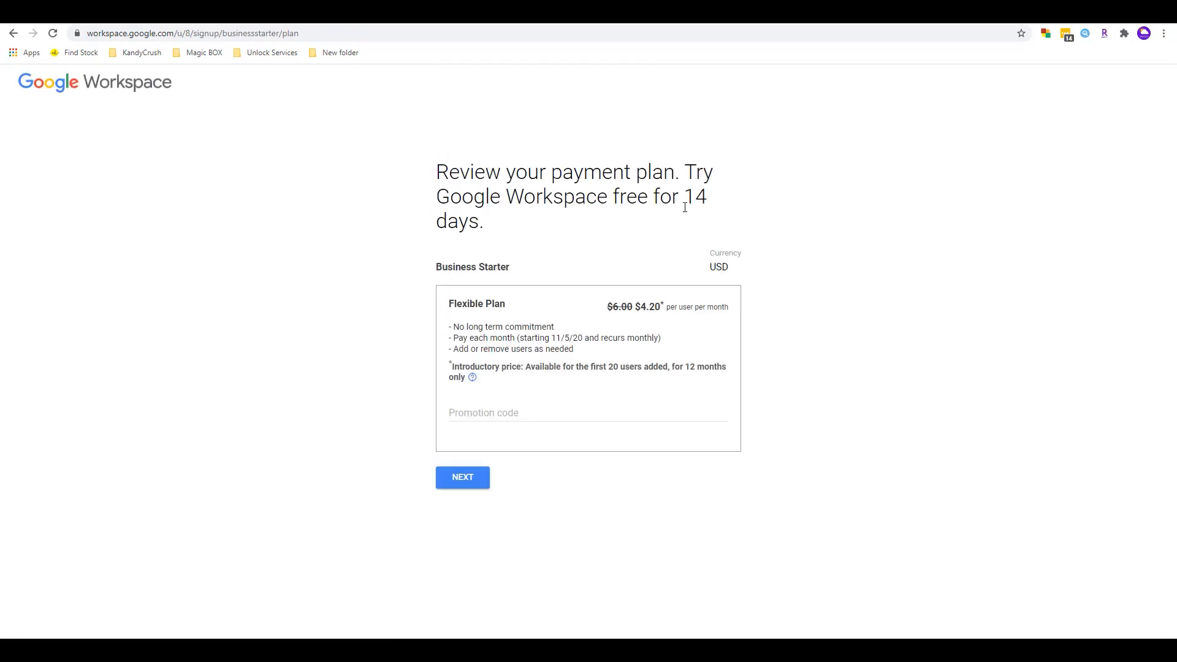
- Review the 14-day trial and Business Starter price cut from $6.00 to $4.20 per user
drag(685, 201, 736, 225)
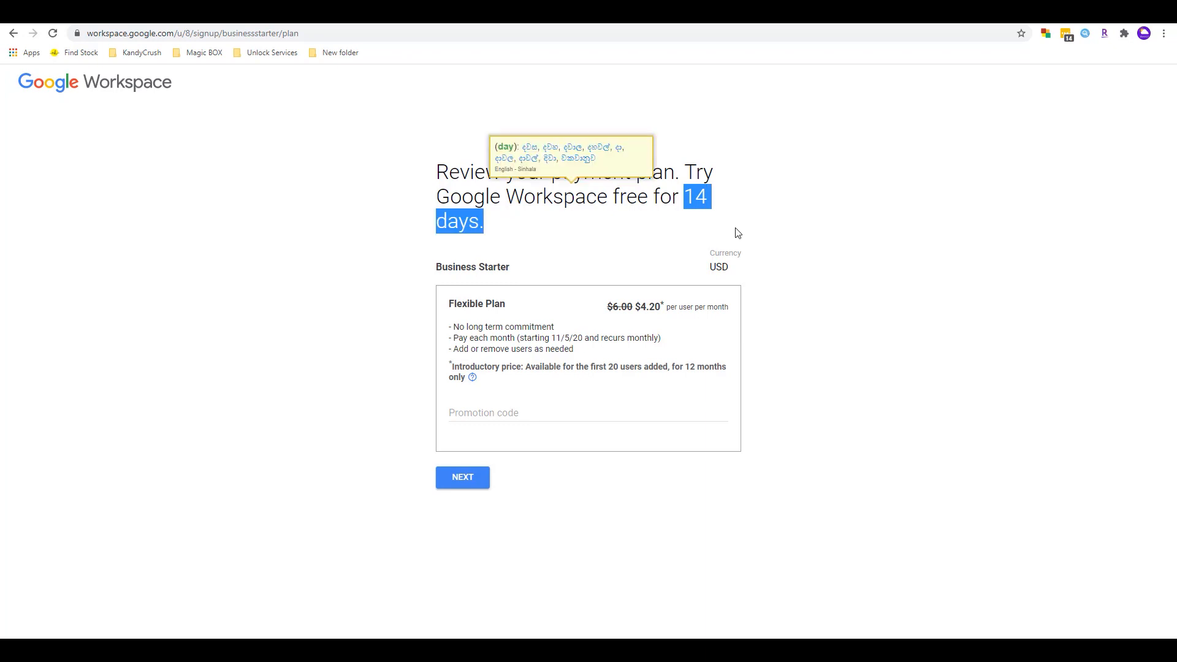
click(715, 206)
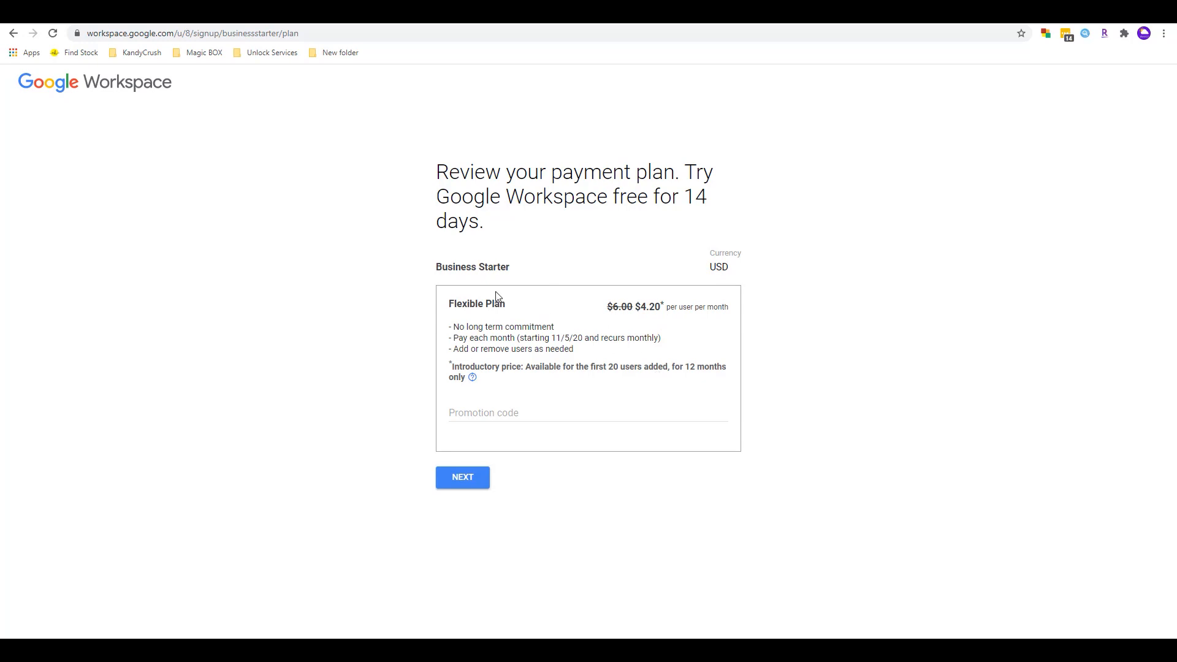
drag(466, 268, 515, 270)
click(574, 261)
drag(609, 306, 635, 308)
click(633, 319)
drag(637, 307, 664, 307)
mouse_move(501, 312)
click(639, 307)
drag(637, 305, 667, 307)
click(852, 318)
- Proceed with the Flexible Plan and review the registered domain and its first-year note
click(462, 477)
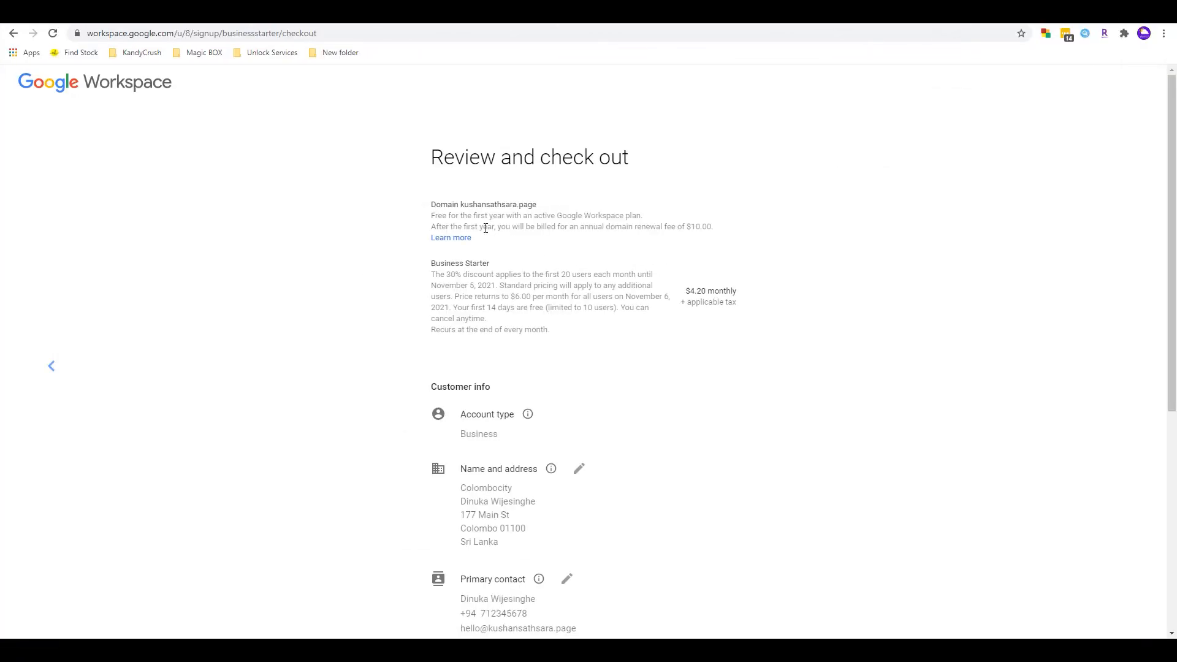
drag(434, 158, 649, 166)
click(652, 168)
drag(463, 204, 539, 209)
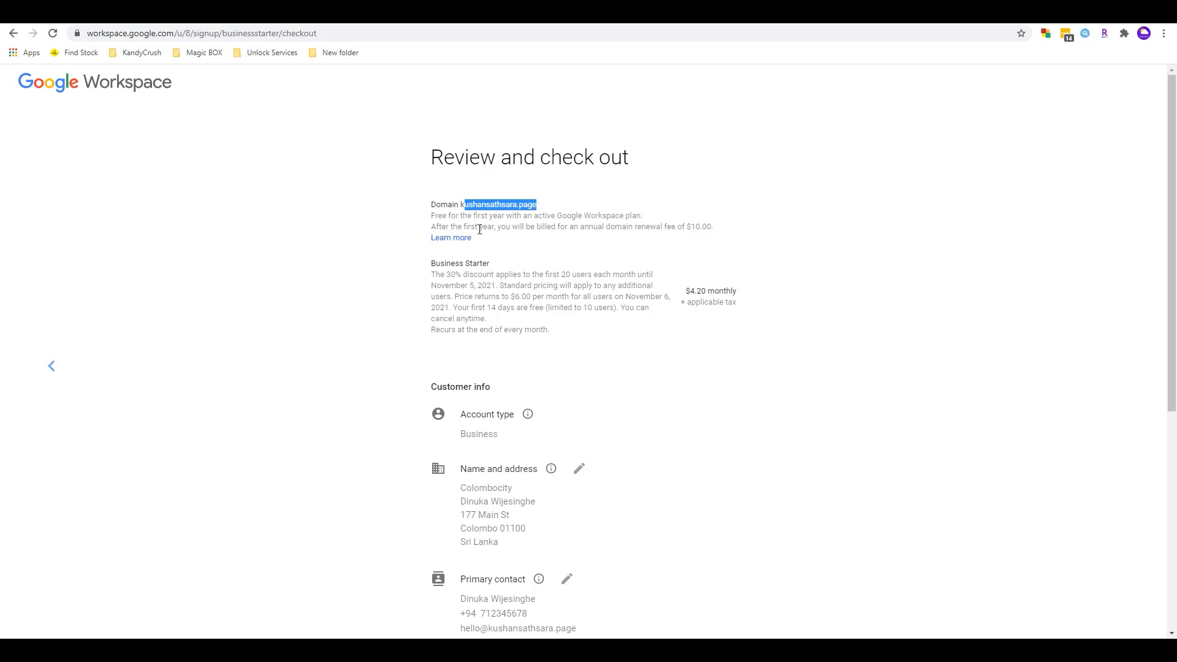
drag(467, 227, 522, 228)
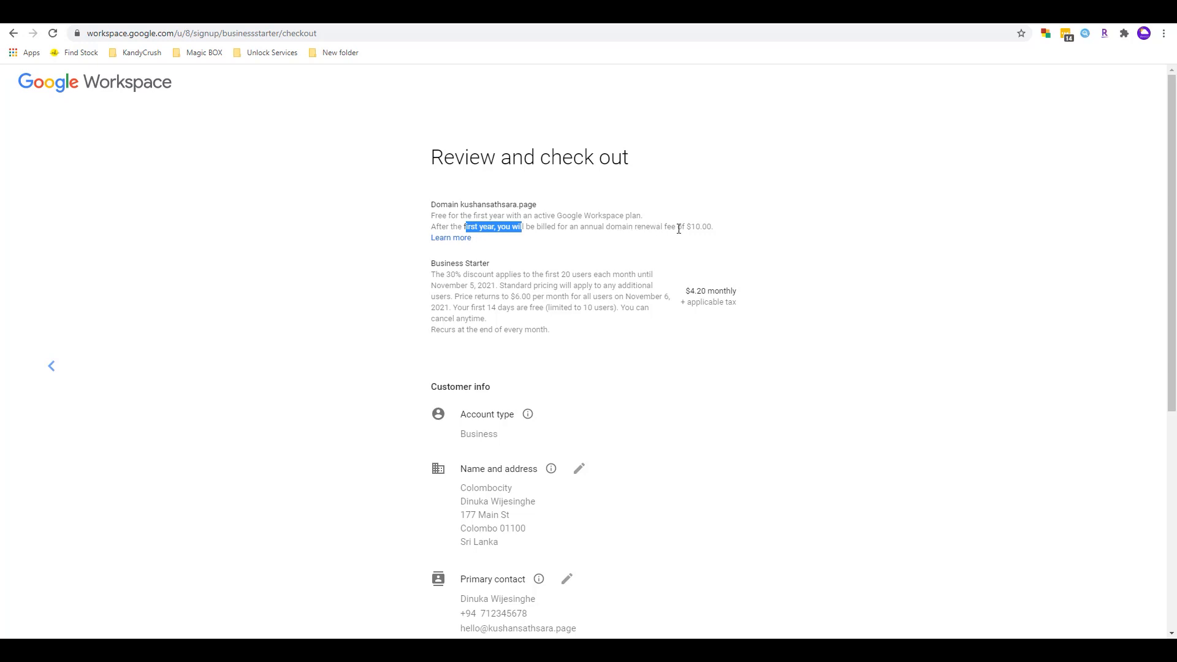
drag(687, 226, 713, 225)
click(707, 226)
- Check the $10.00 annual renewal fee, Business Starter line and November 6 pricing change
drag(687, 226, 712, 228)
click(710, 228)
double_click(447, 265)
click(473, 261)
drag(627, 297, 763, 324)
- Scroll through the checkout page down to the still-empty card fields
scroll(1074, 349, down, 3)
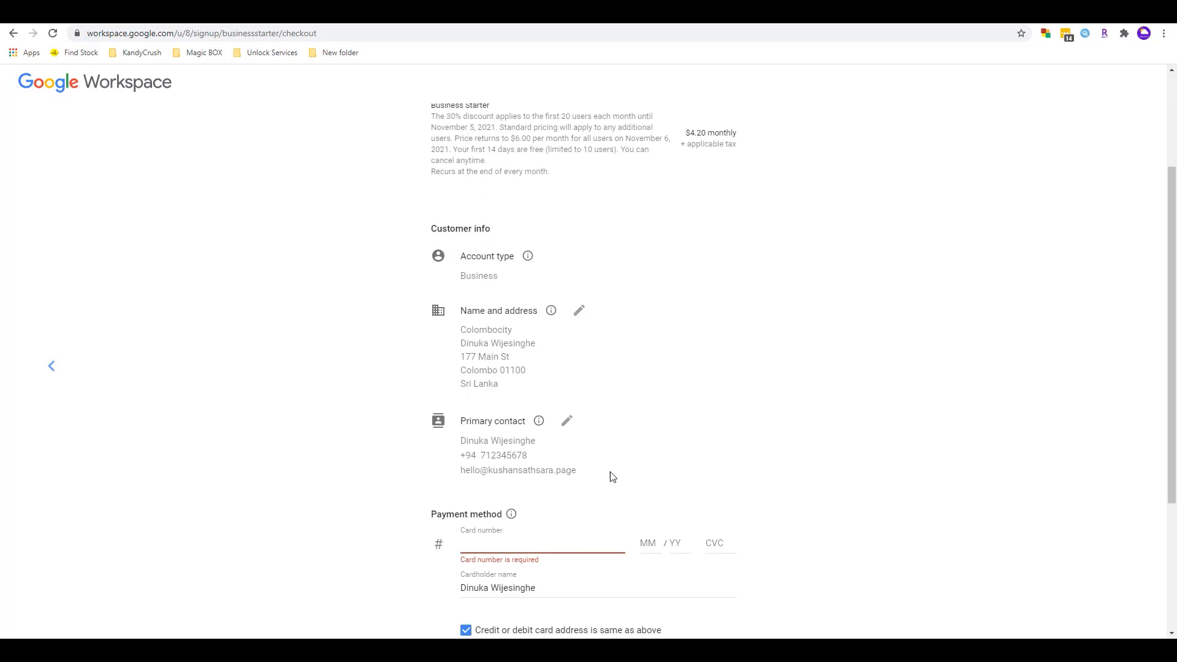
scroll(1143, 303, down, 3)
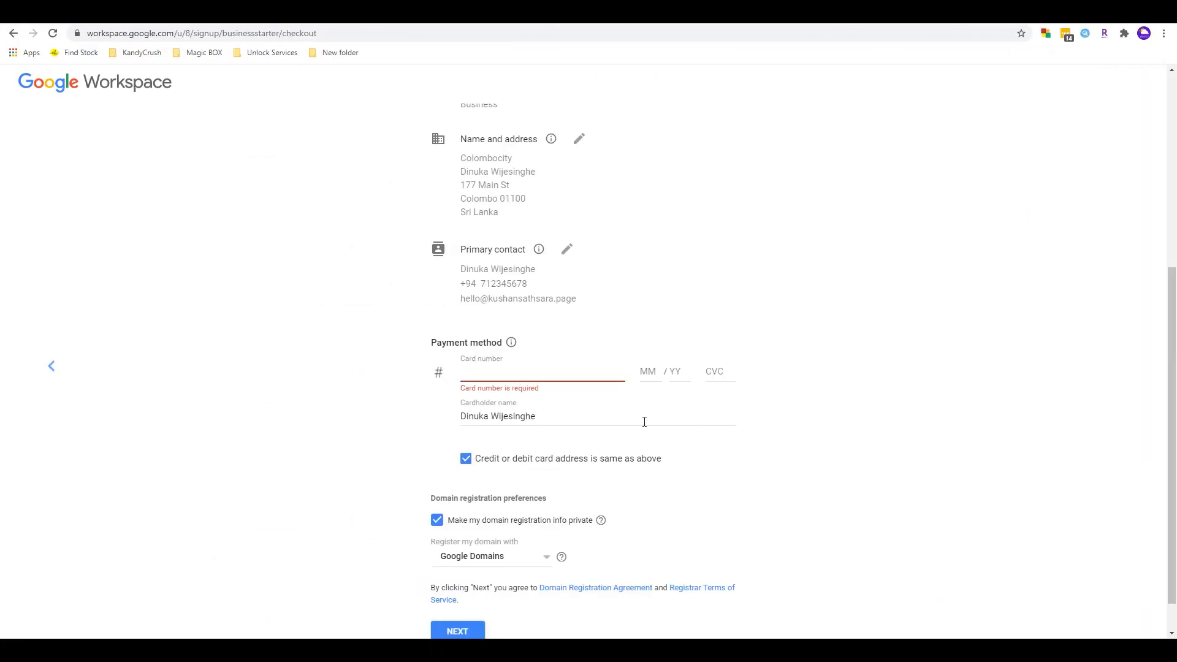
scroll(1008, 482, down, 1)
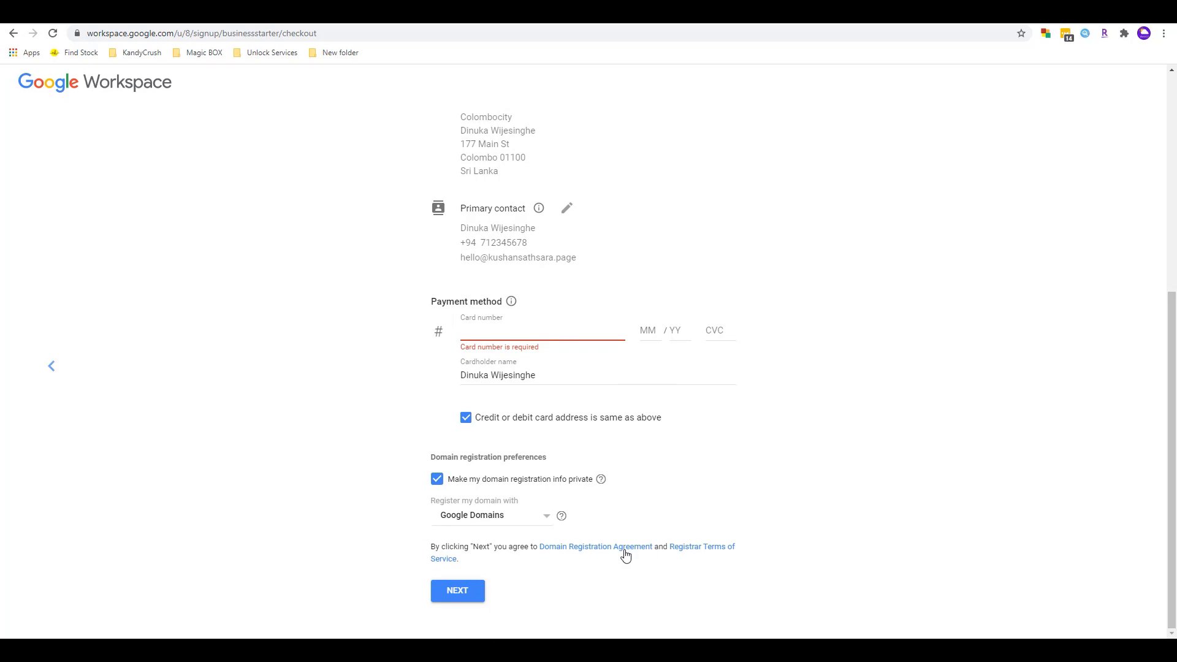
drag(1172, 481, 1172, 292)
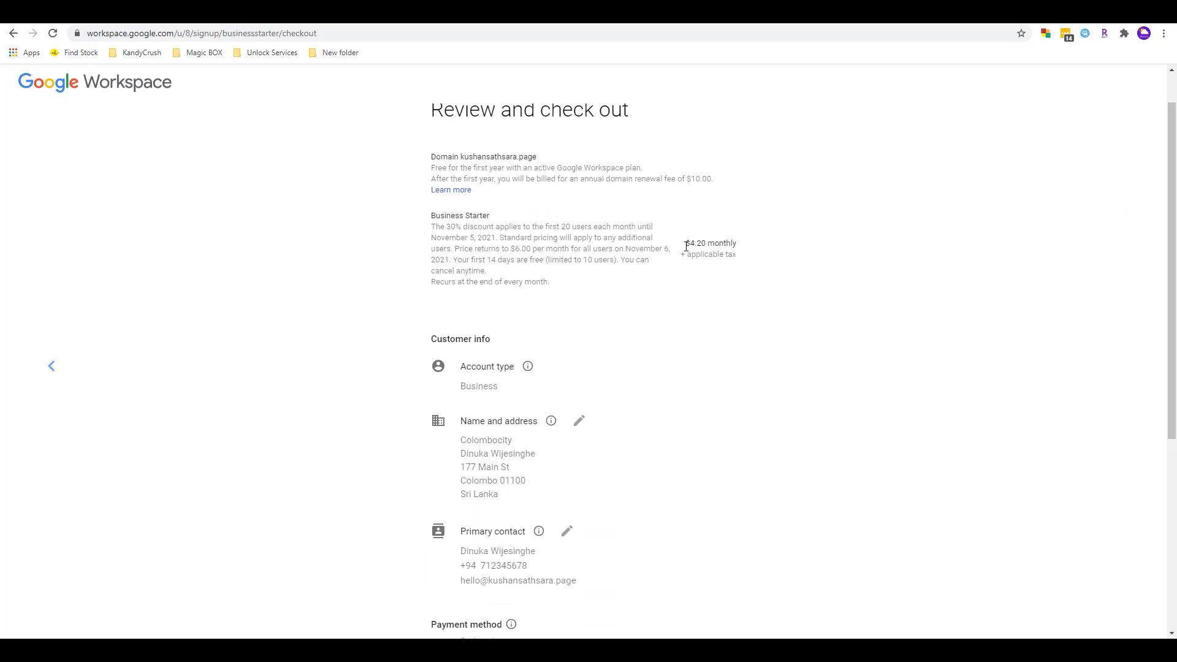
drag(686, 245, 740, 246)
drag(1172, 296, 1174, 484)
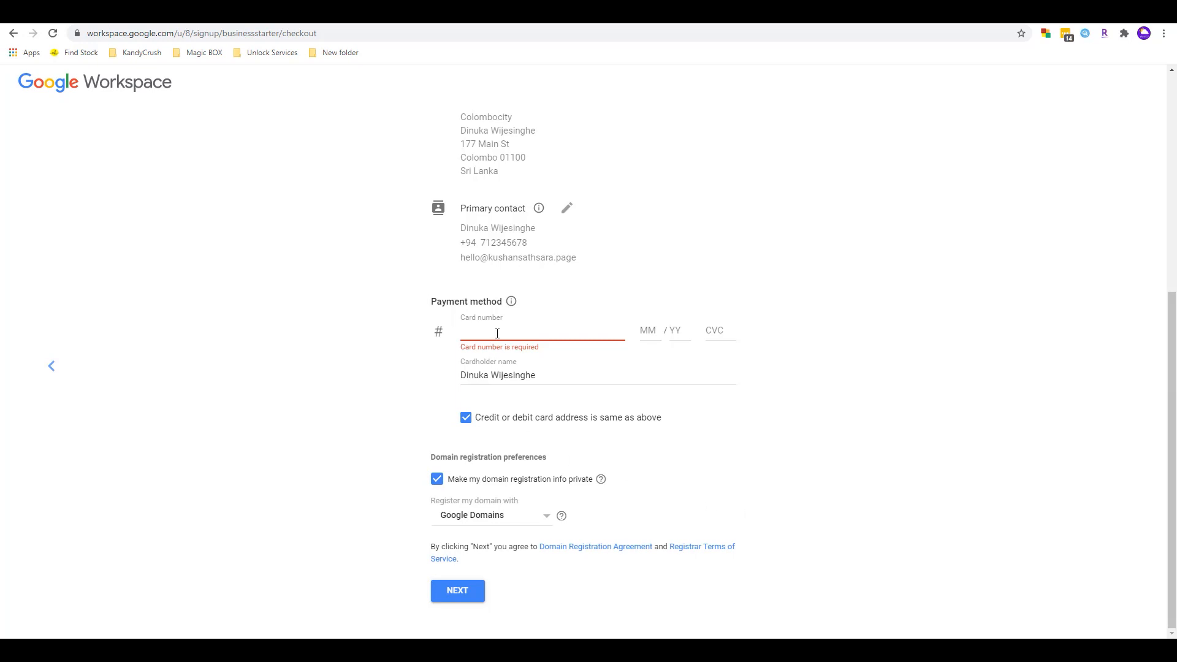
drag(1172, 368, 1171, 164)
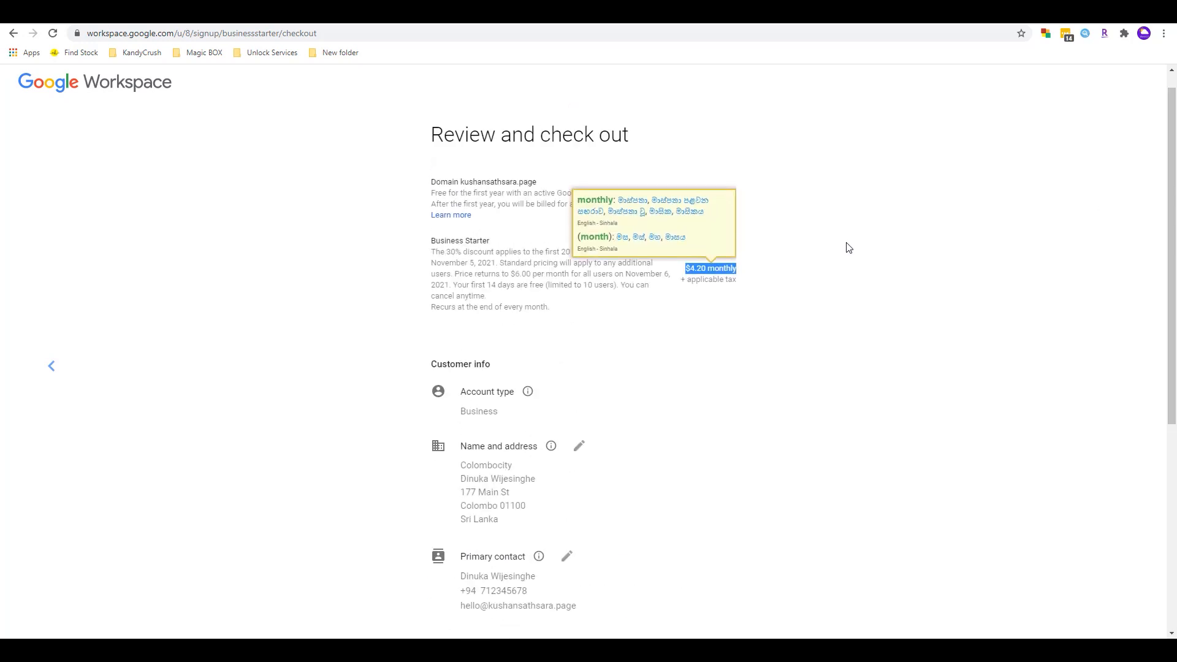
- Dismiss the price lookup popups, then highlight the $4.20 monthly price and the recurring billing note
click(632, 288)
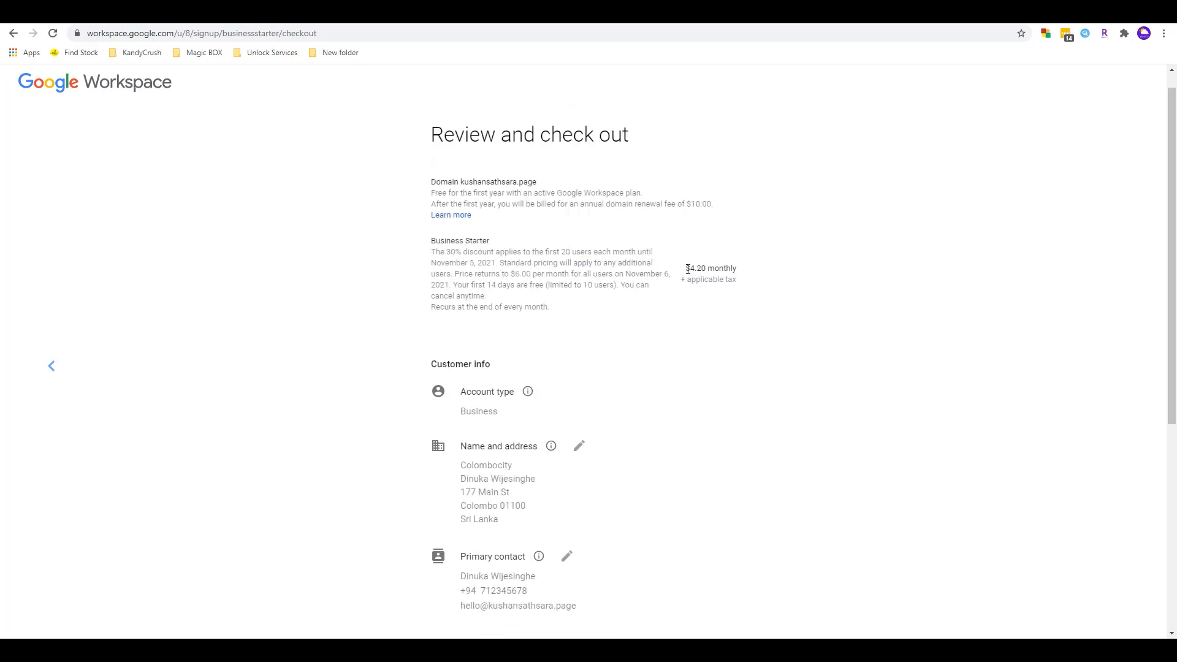
drag(1172, 212, 1170, 417)
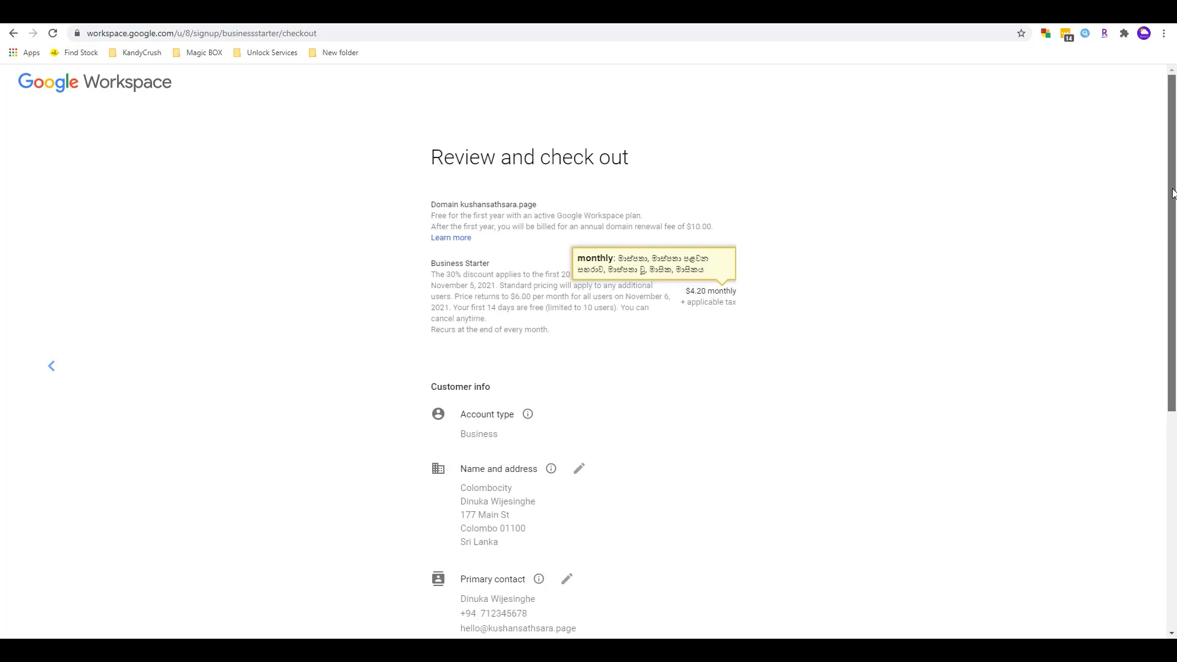
click(565, 359)
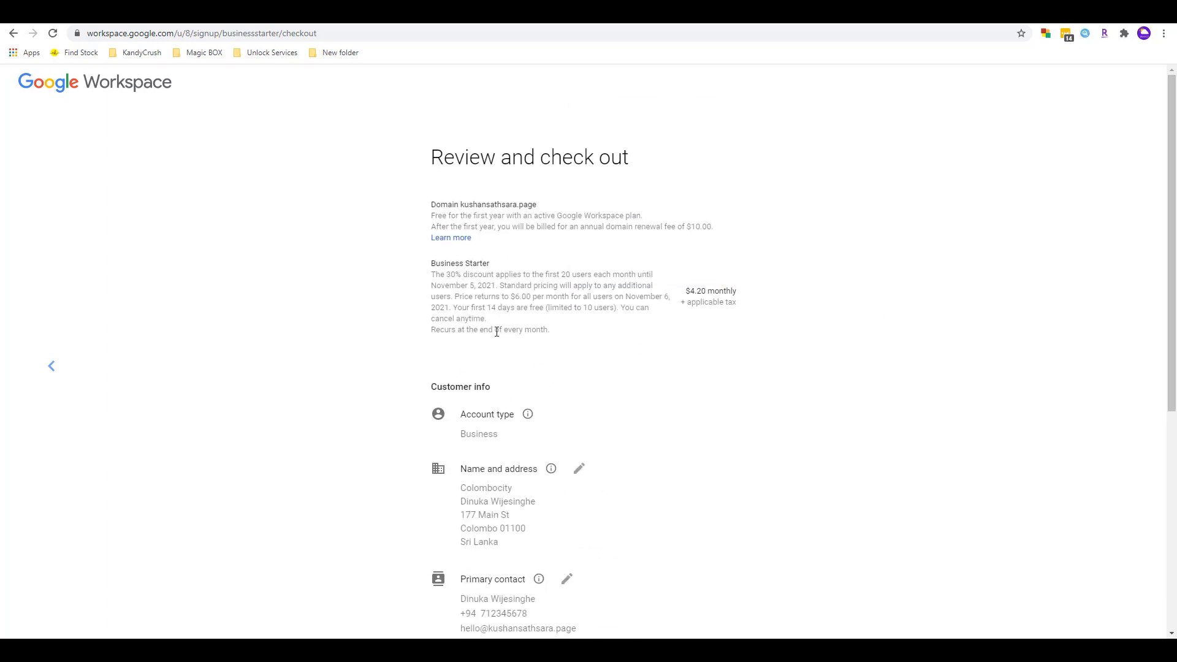
mouse_move(452, 321)
mouse_move(1176, 206)
mouse_down()
mouse_move(1175, 406)
mouse_move(1175, 202)
mouse_up()
drag(687, 288, 742, 290)
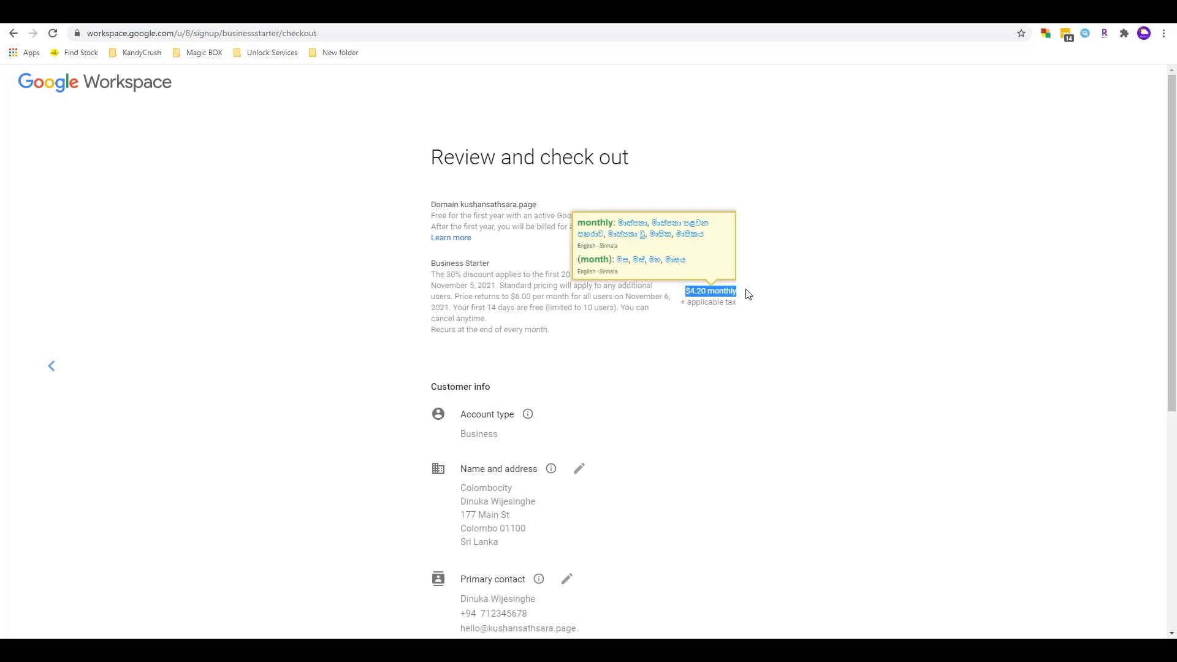
drag(700, 341, 695, 342)
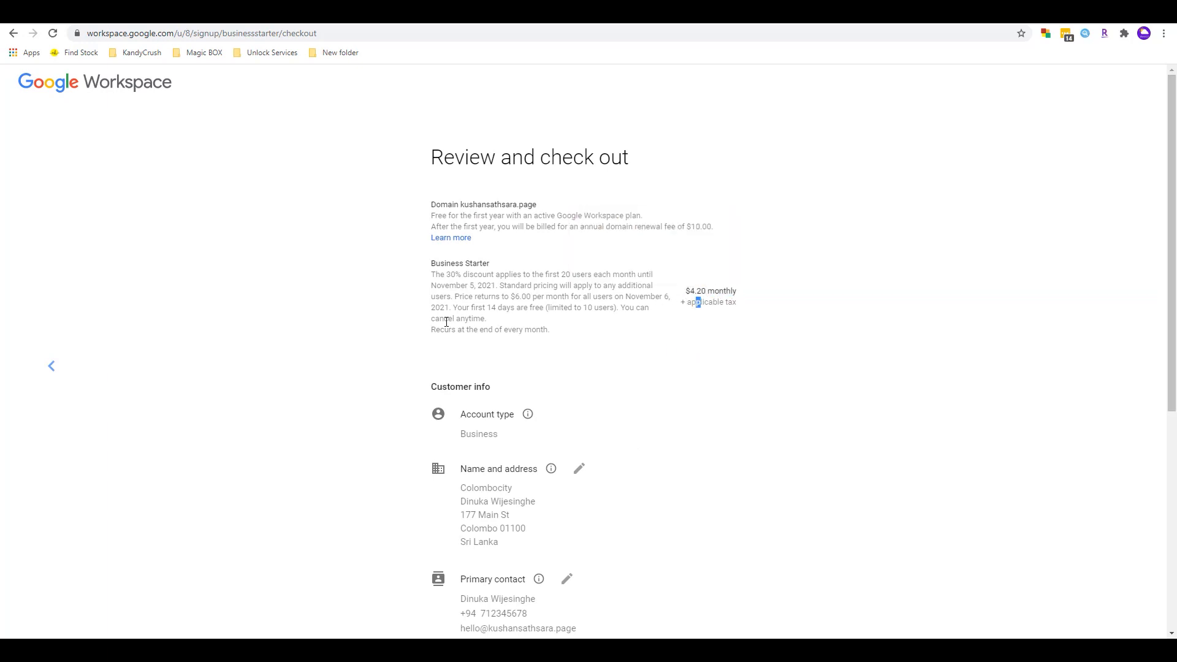
drag(485, 319, 427, 325)
- Open the primary contact details for editing and select the contact email
scroll(428, 325, down, 6)
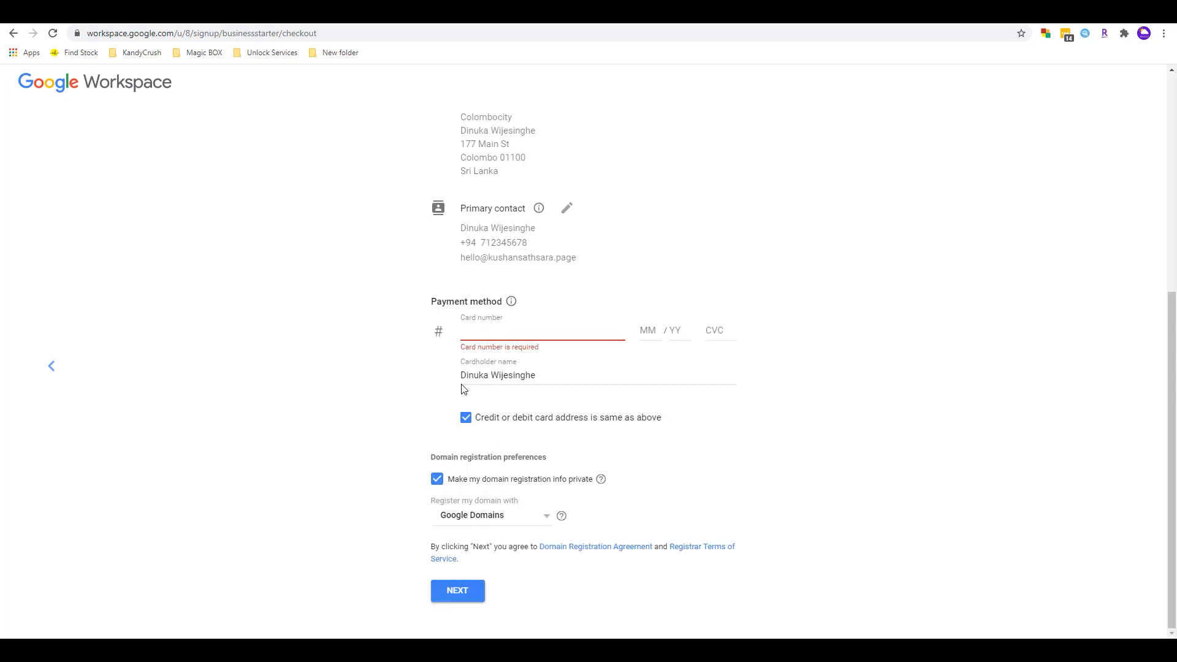
drag(463, 256, 591, 260)
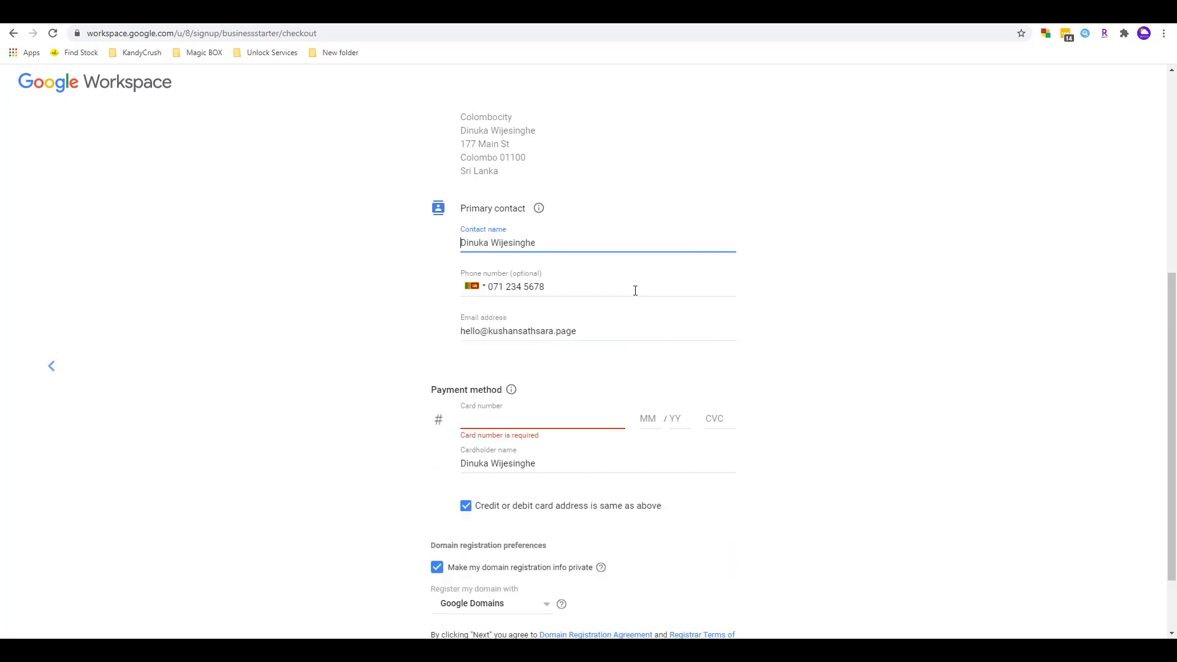
drag(602, 331, 514, 320)
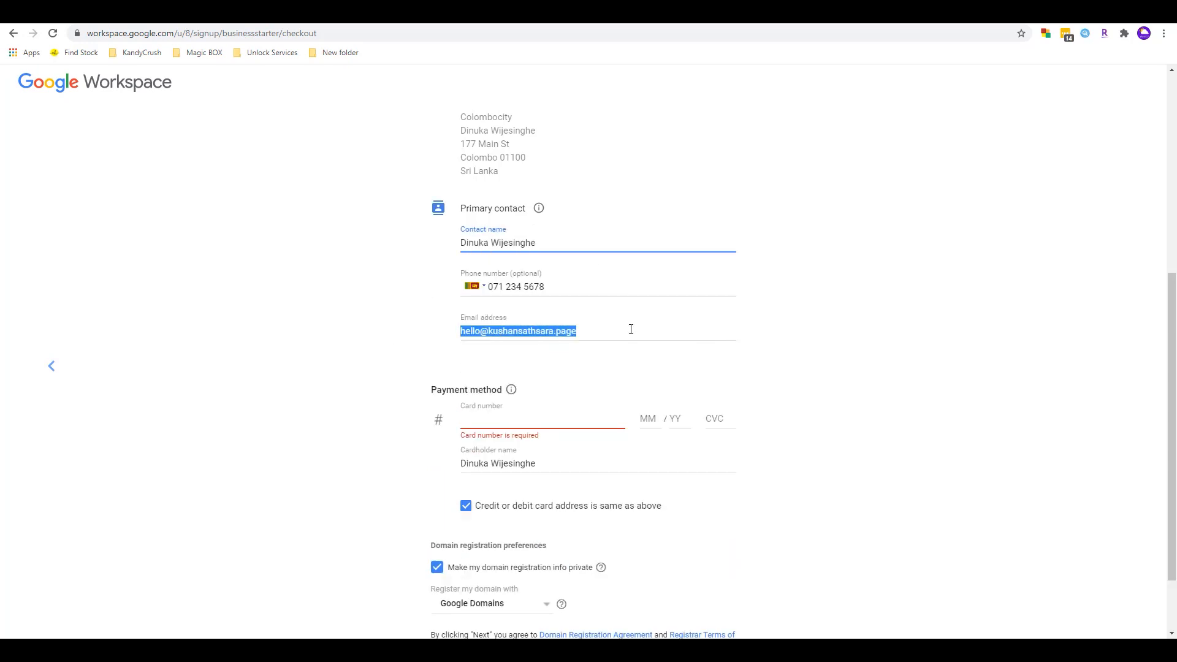